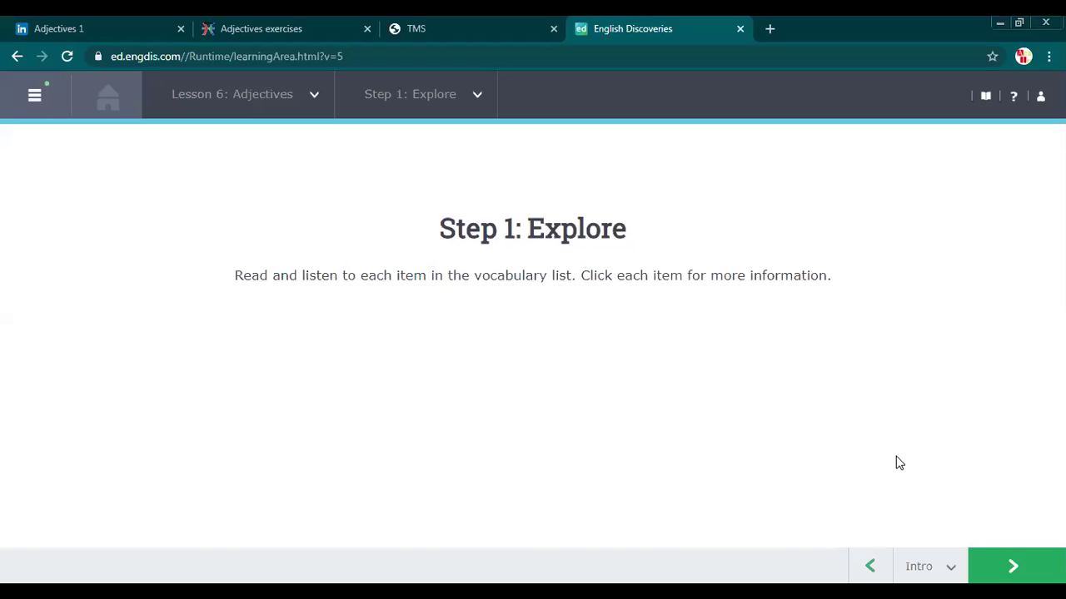
Enter the Explore vocabulary list and view the entries busy, clean, cool, excellent and beautiful
left_click(1005, 567)
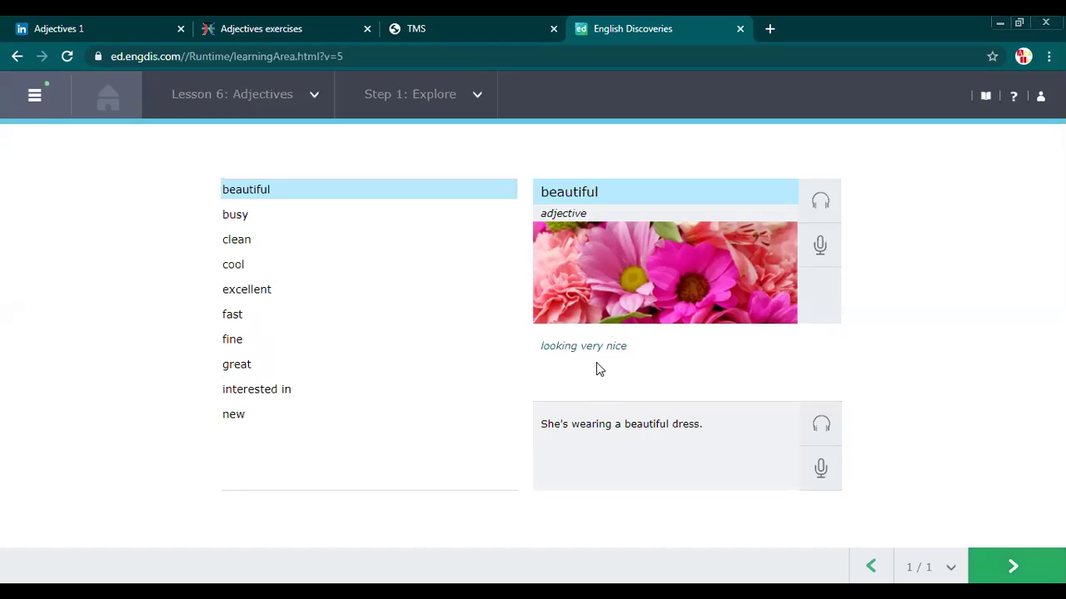
left_click(254, 220)
left_click(257, 250)
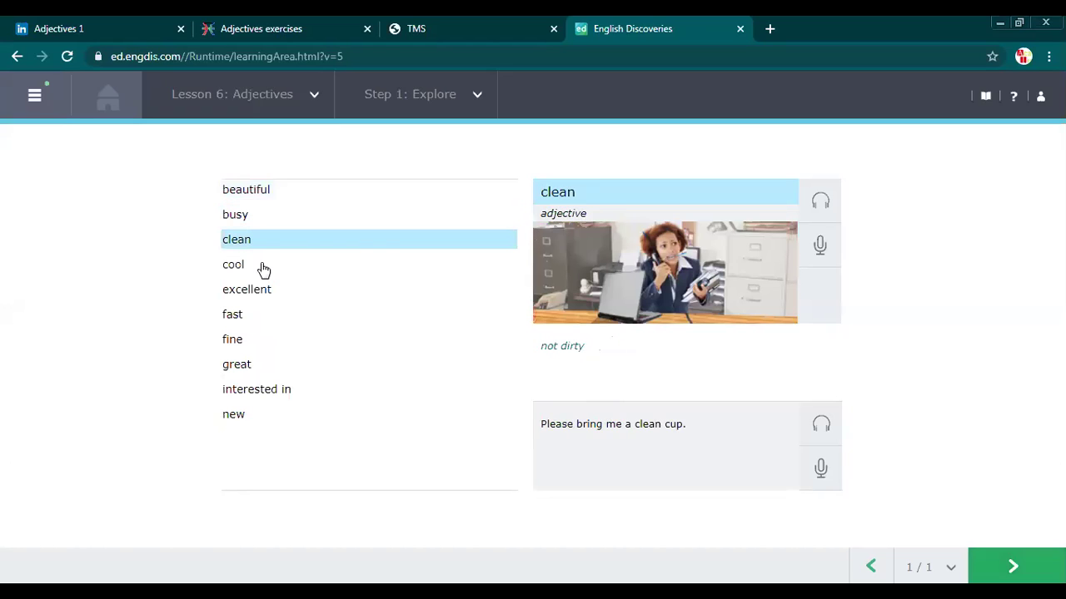
left_click(263, 272)
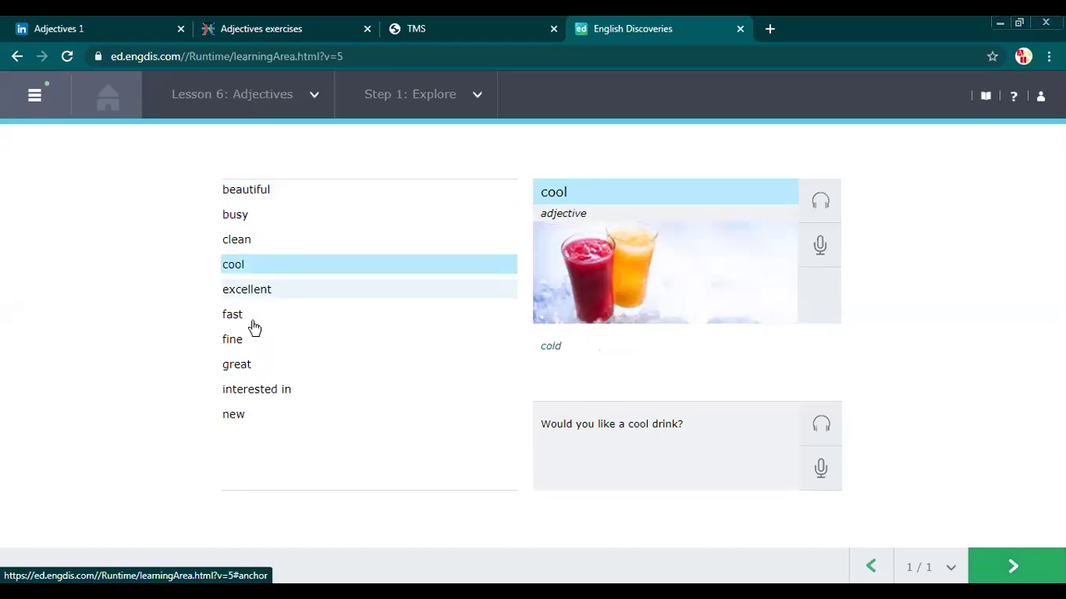
left_click(260, 291)
left_click(252, 193)
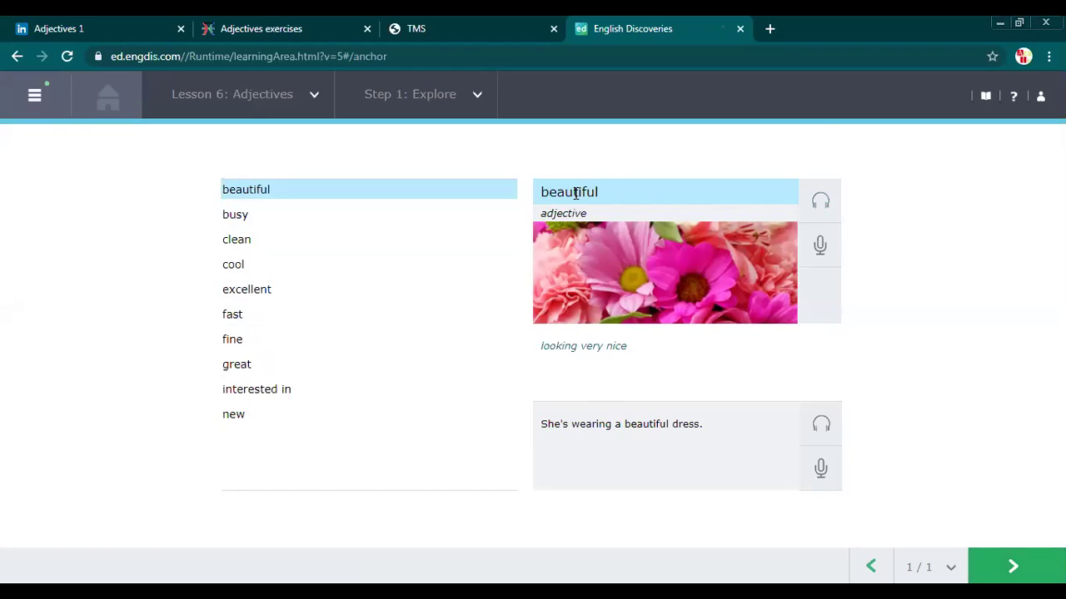
Play the model pronunciation of "beautiful" and try to record the word in the pronunciation practice window, closing it when done
left_click(821, 249)
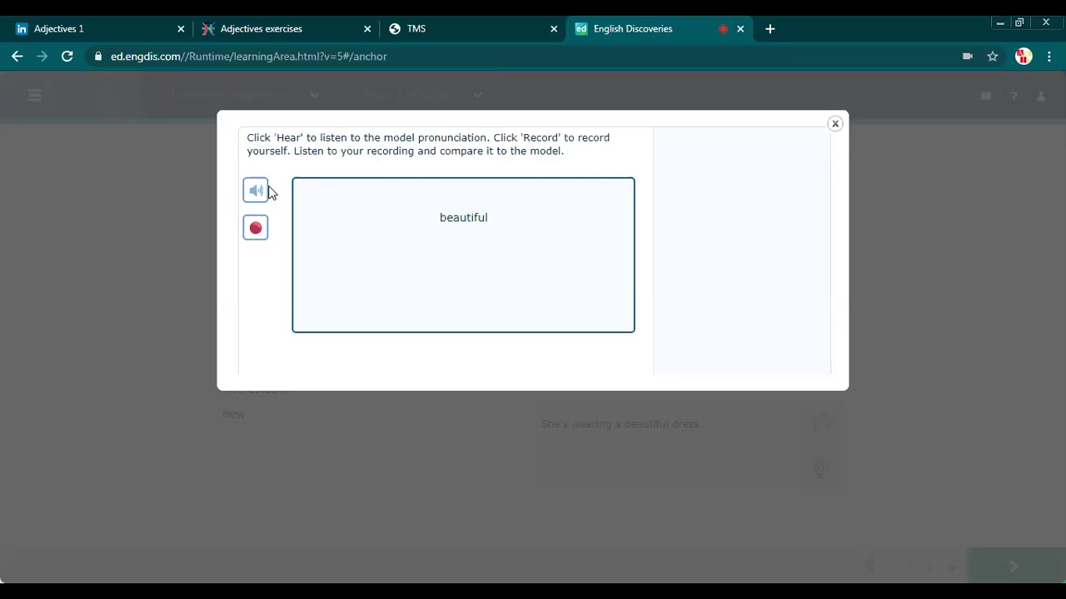
left_click(253, 192)
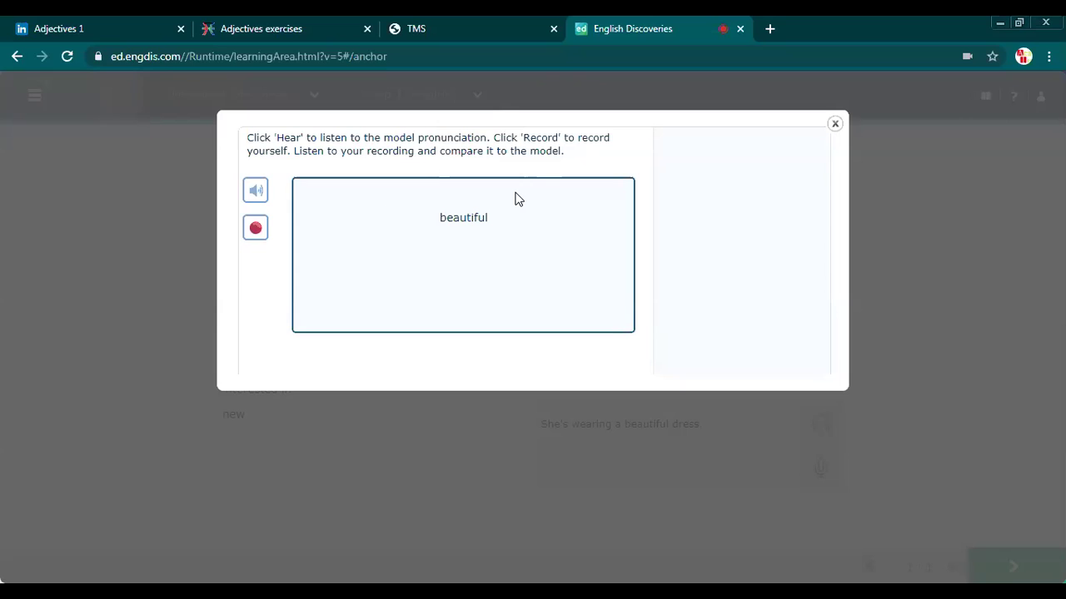
left_click(256, 229)
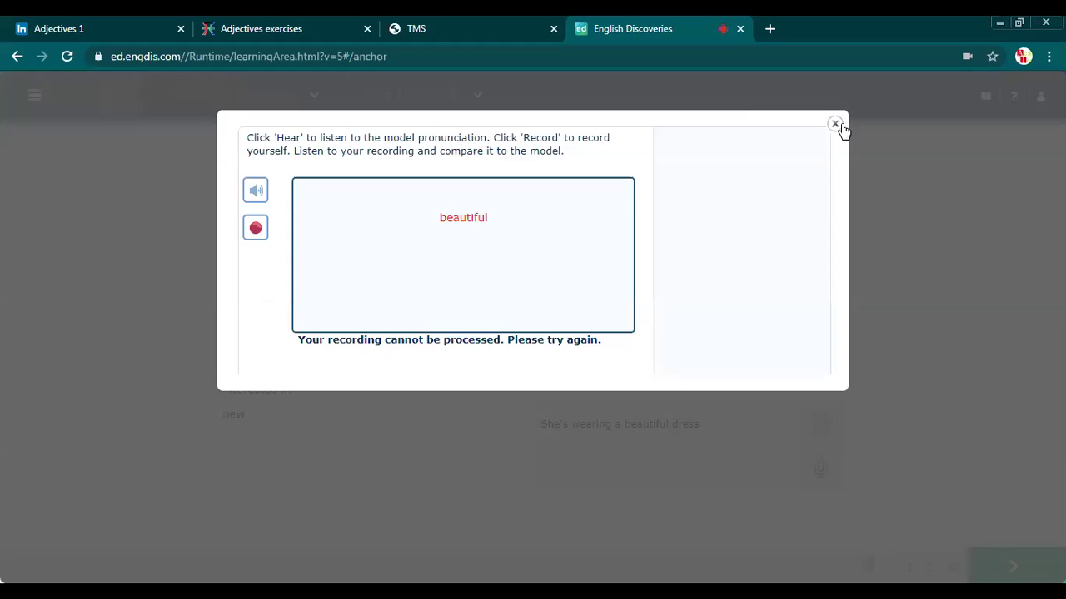
left_click(834, 127)
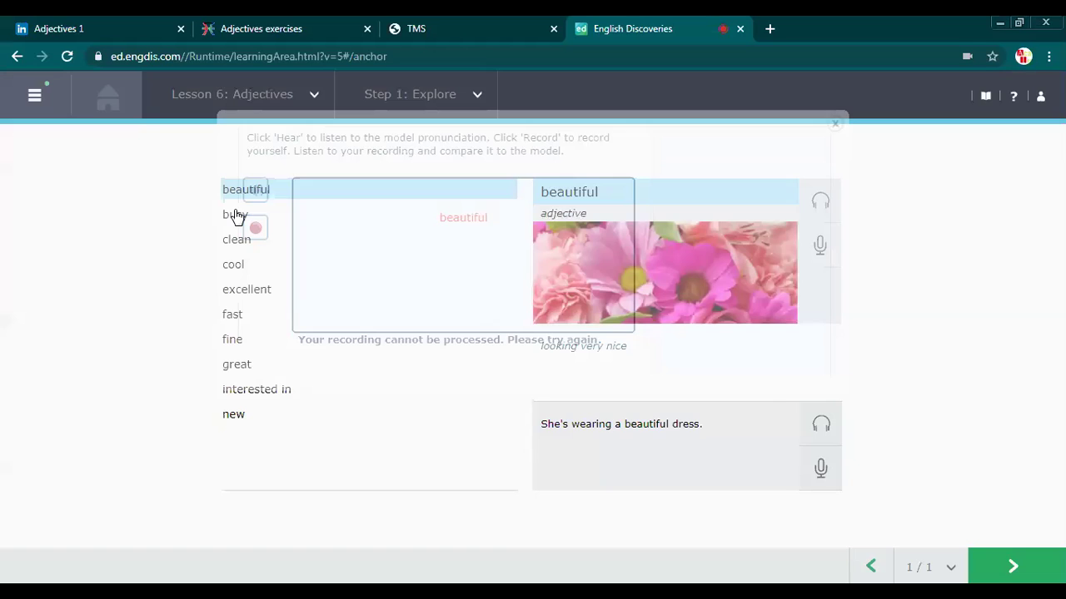
View the vocabulary entries one by one from busy through fast
left_click(236, 215)
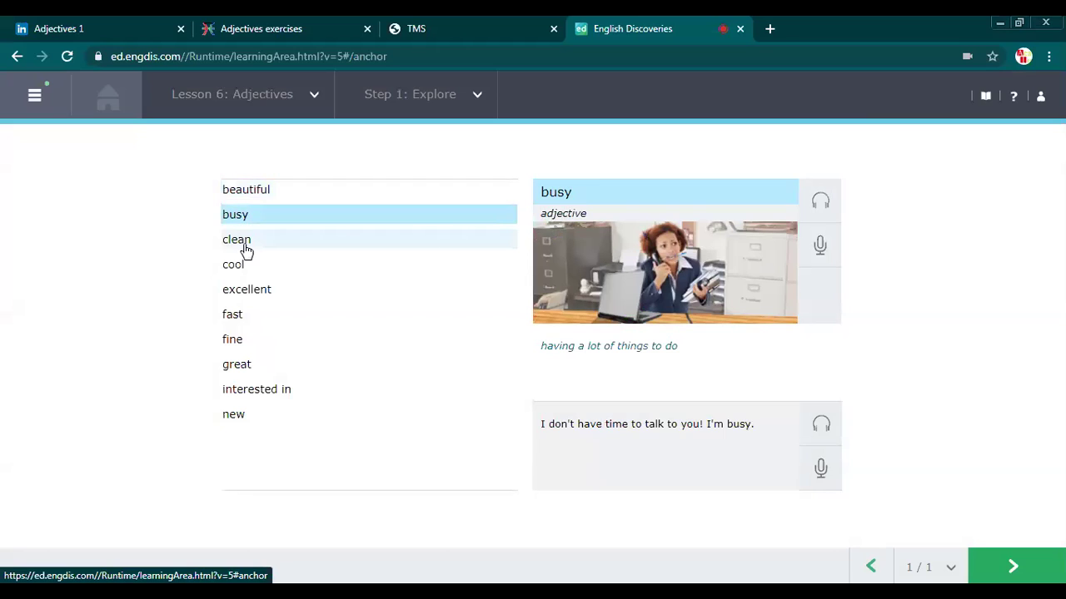
key("Down")
key("Down")
key("Down")
key("Down")
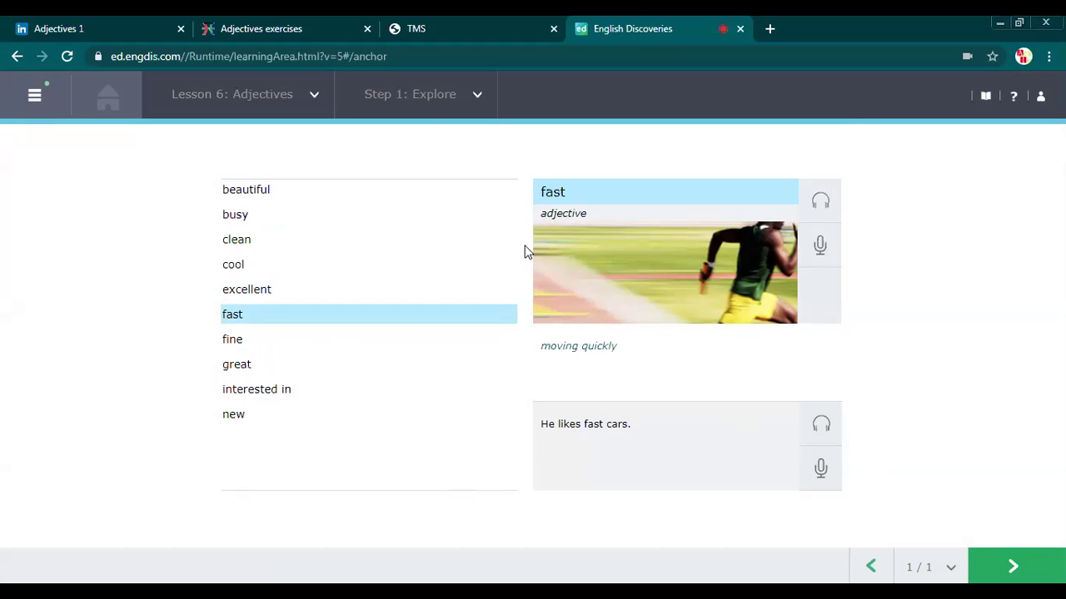
Go through the whole vocabulary list from beautiful to new, viewing the entries' definitions and example sentences
left_click(270, 197)
left_click(265, 220)
left_click(271, 241)
left_click(269, 269)
left_click(260, 295)
left_click(258, 325)
left_click(249, 366)
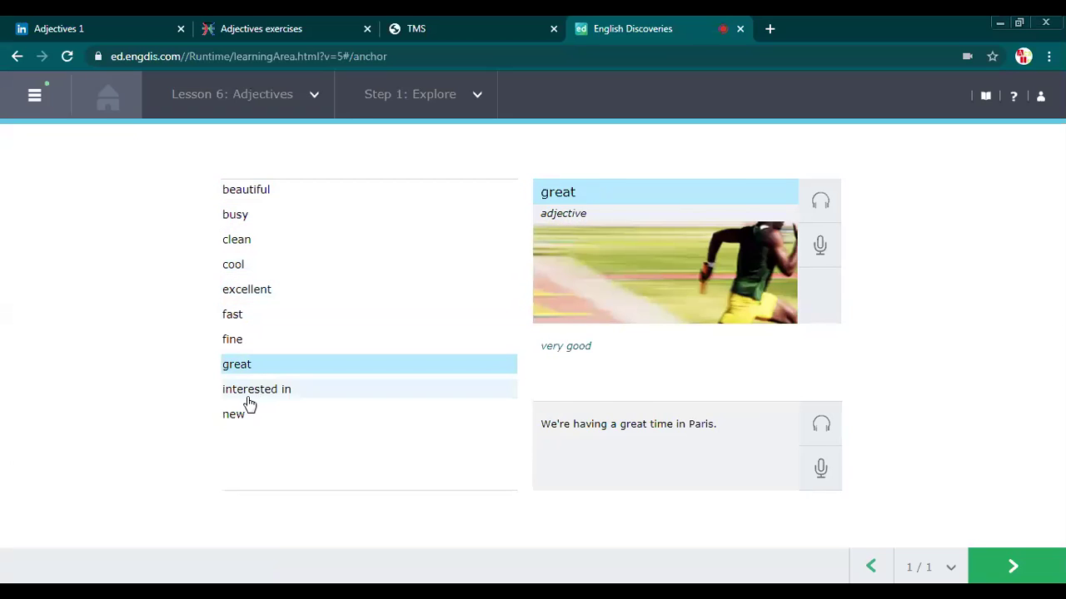
left_click(243, 393)
left_click(237, 414)
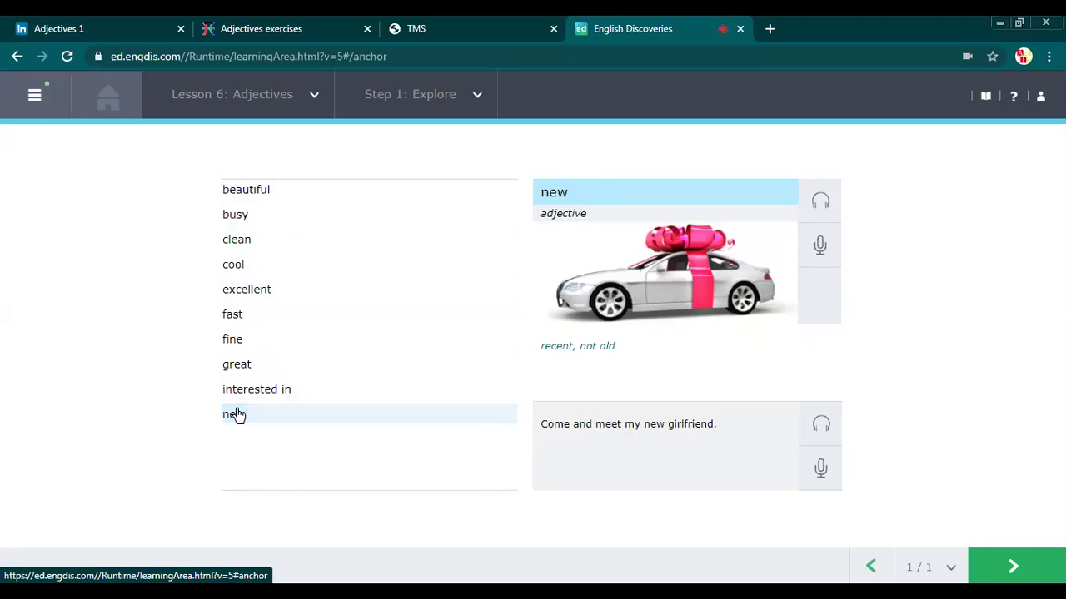
Go to the first Step 2 Practice task and match car to fast, bathroom to clean and woman to beautiful
left_click(1009, 560)
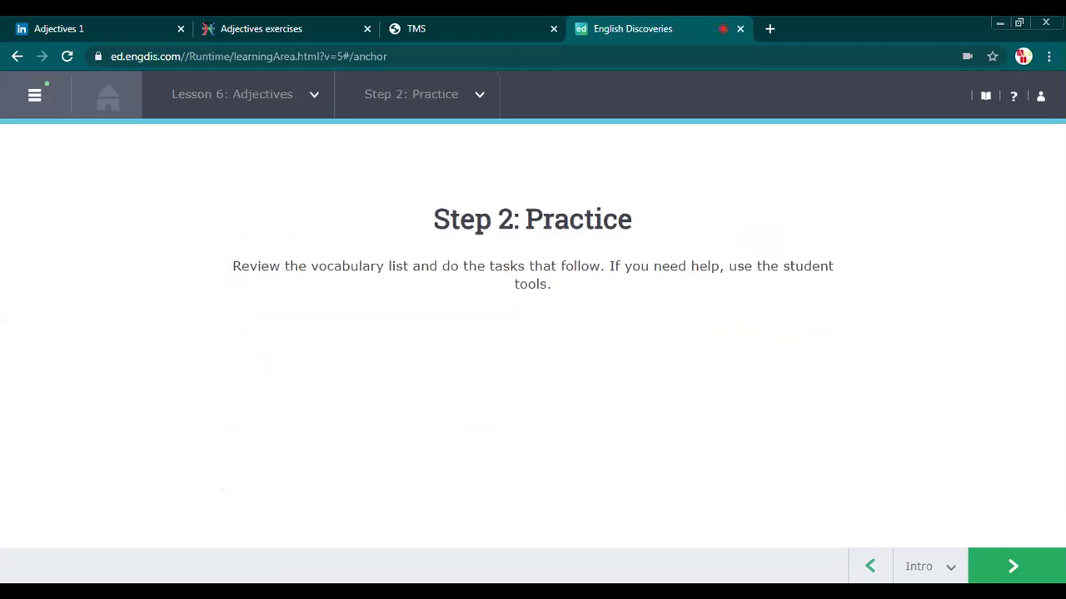
left_click(995, 559)
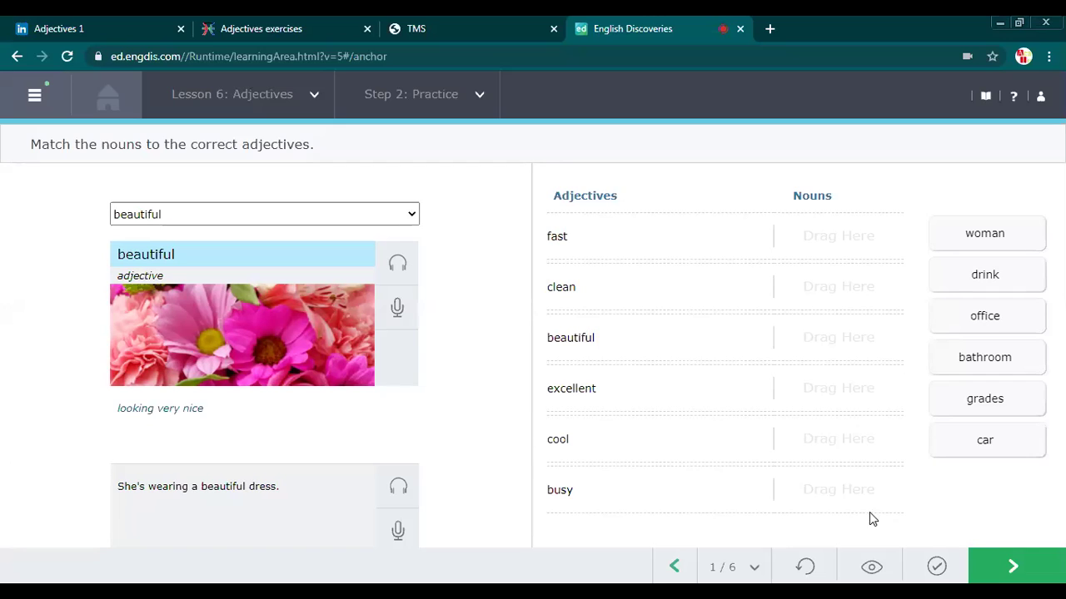
left_click_drag(991, 441, 837, 238)
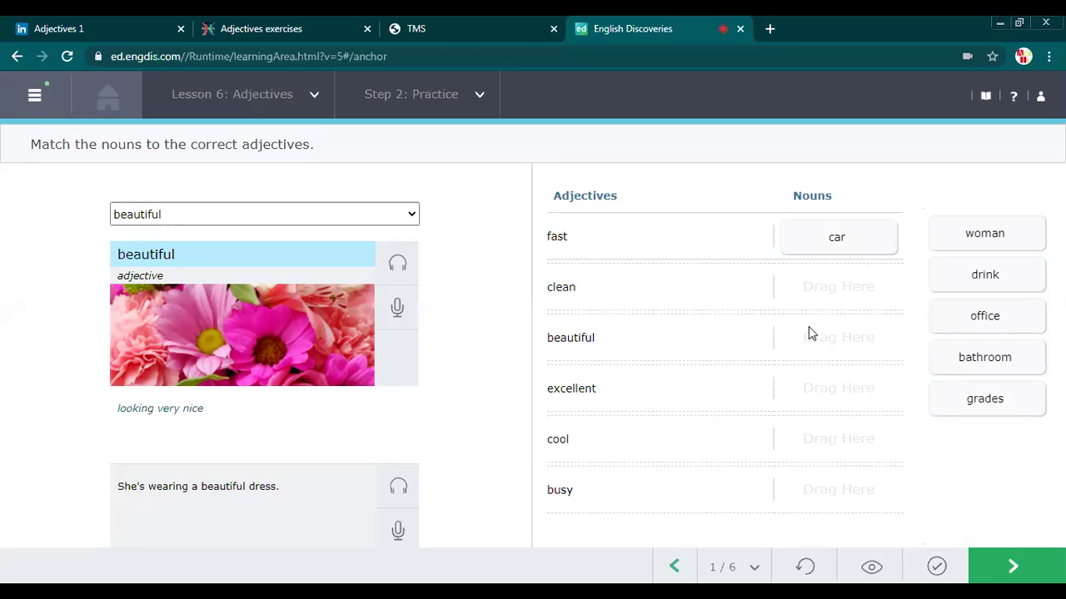
left_click_drag(993, 359, 852, 294)
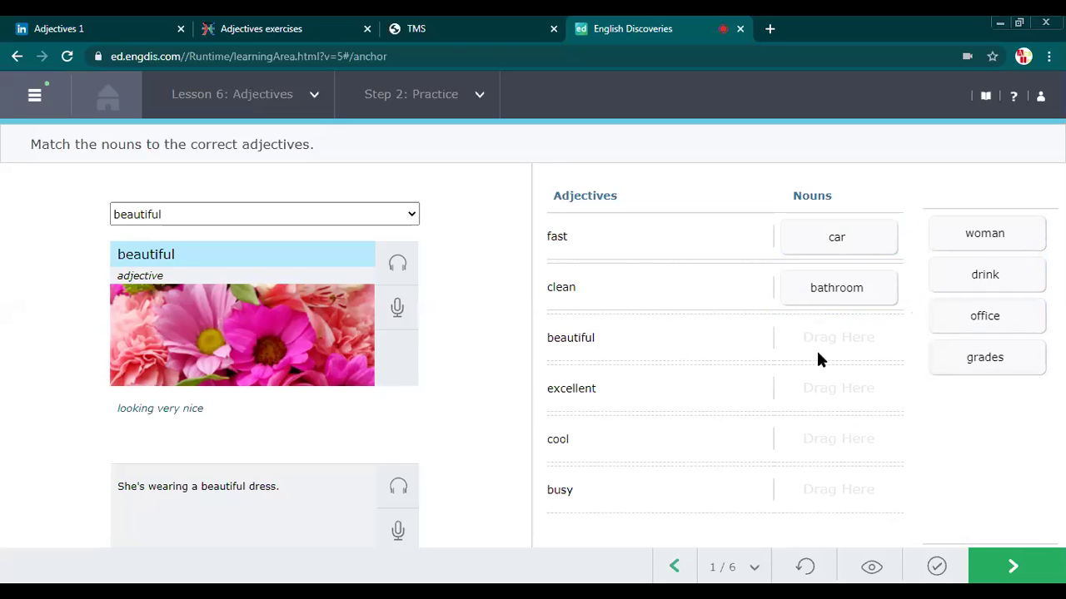
left_click_drag(994, 238, 844, 351)
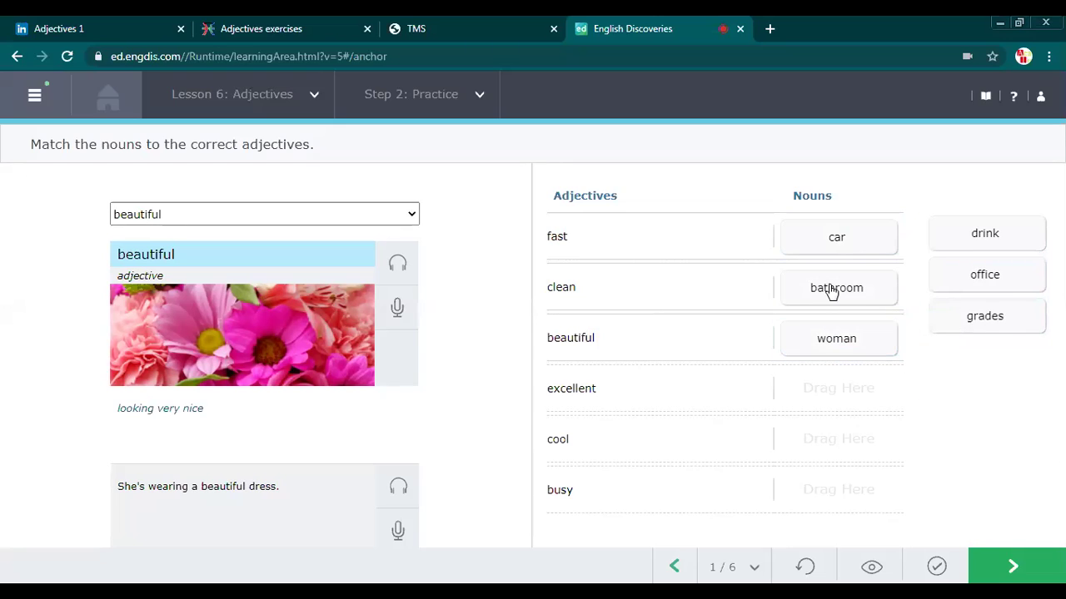
Match grades to excellent, drink to cool and office to busy, and check the answers
left_click_drag(1004, 327, 844, 402)
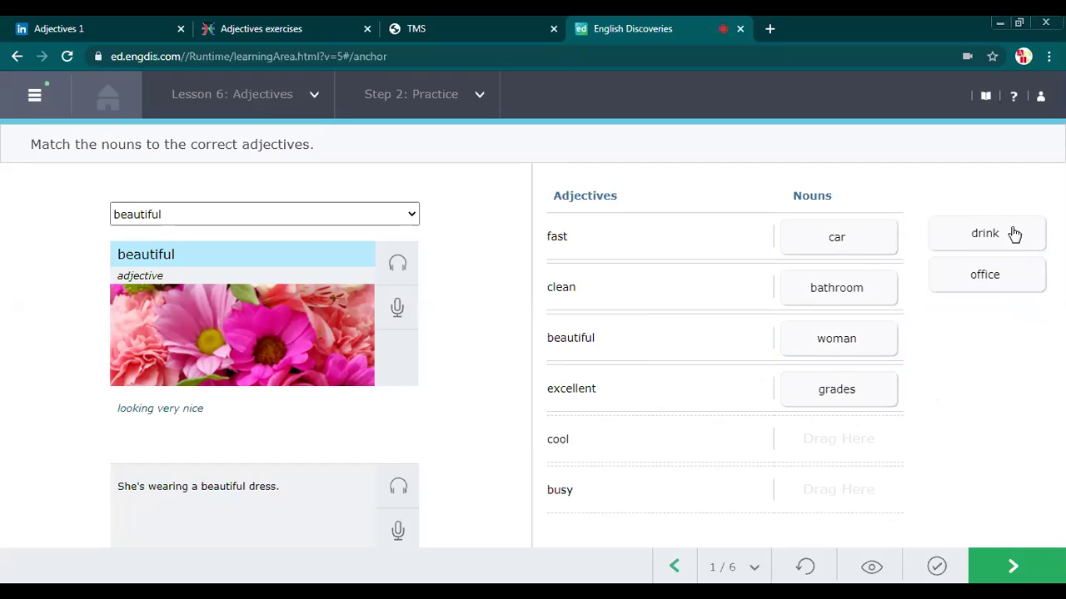
left_click(840, 439)
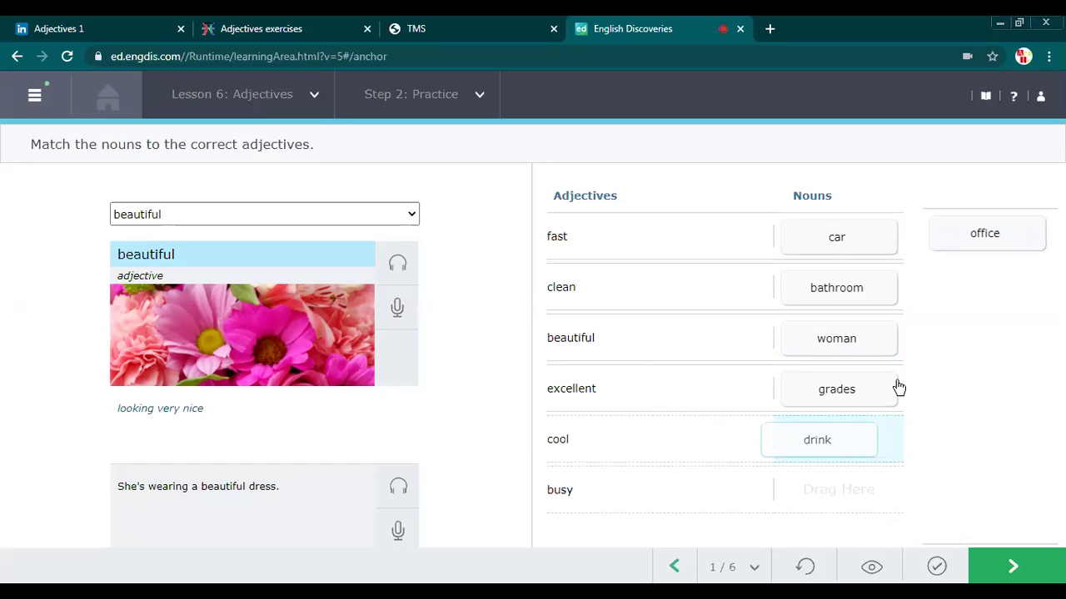
left_click(1025, 241)
left_click(854, 502)
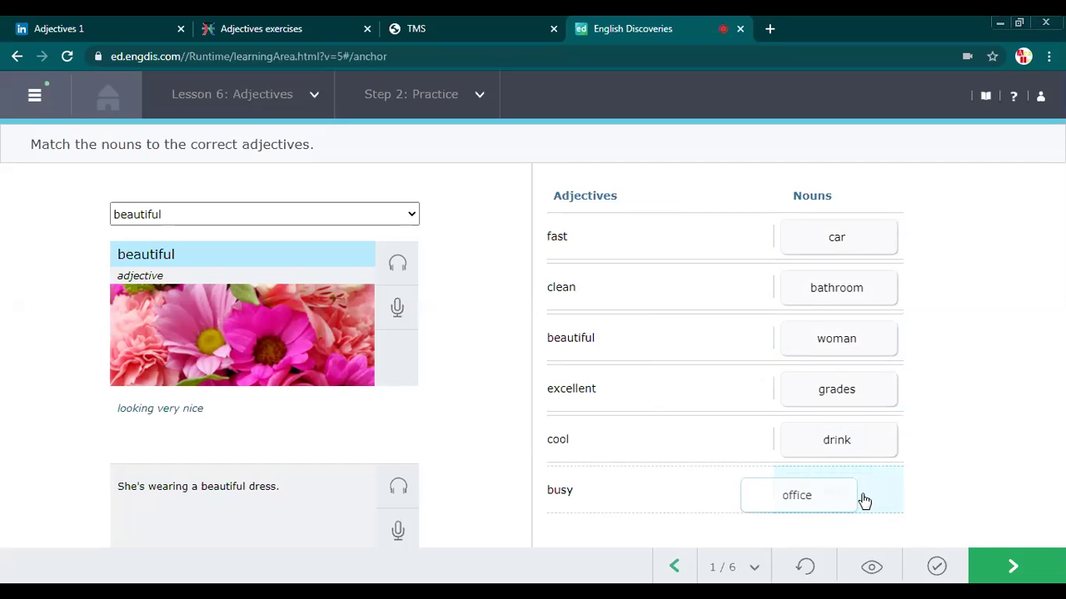
left_click(936, 566)
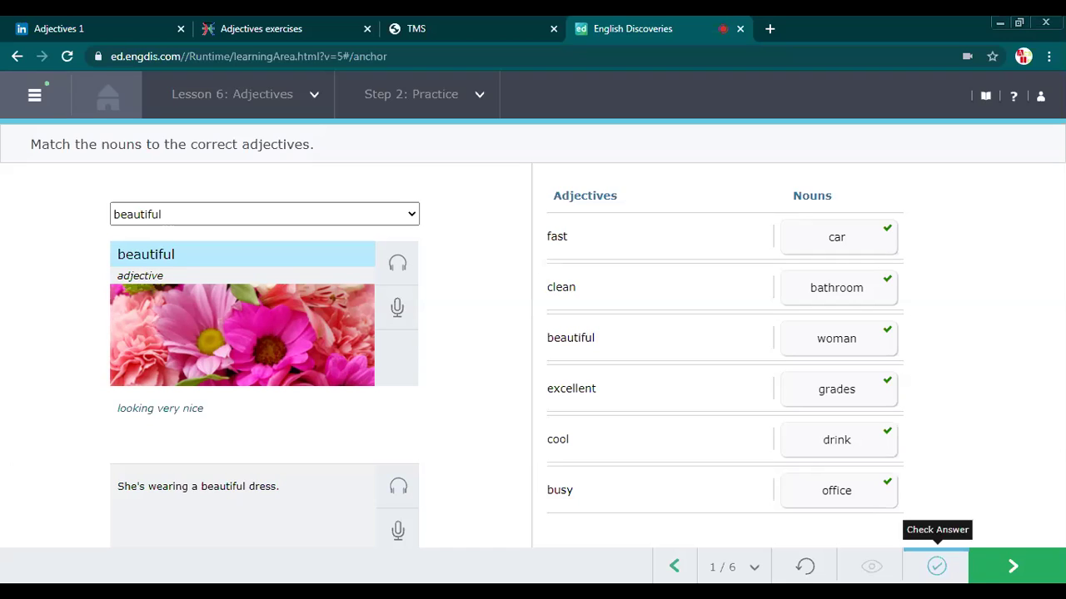
Advance to the dictation task and play the first sentence's audio, opening the system volume control to adjust it
left_click(1012, 566)
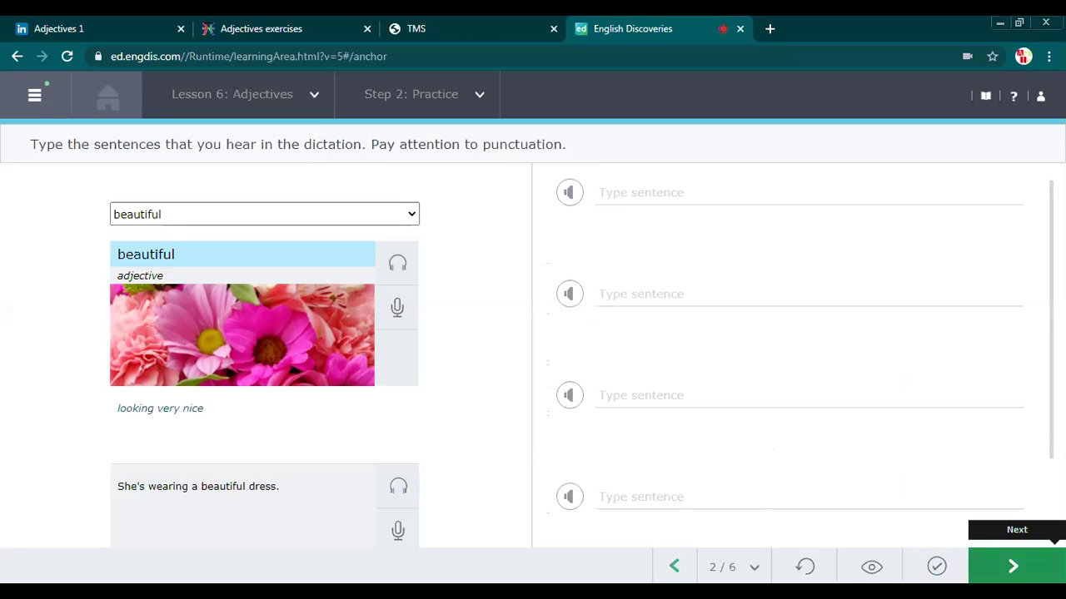
left_click(578, 200)
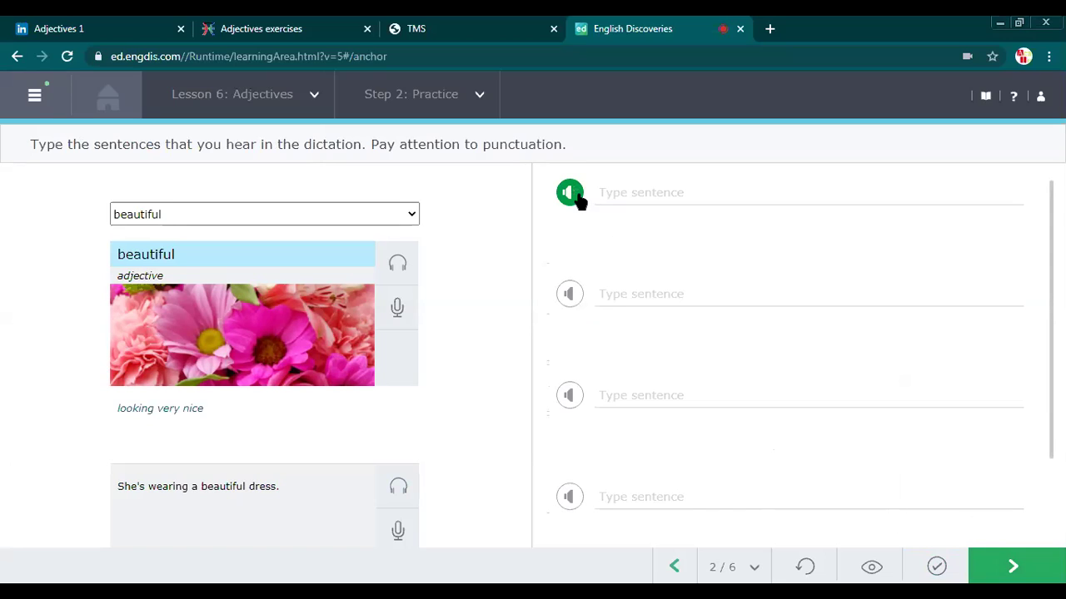
left_click(924, 595)
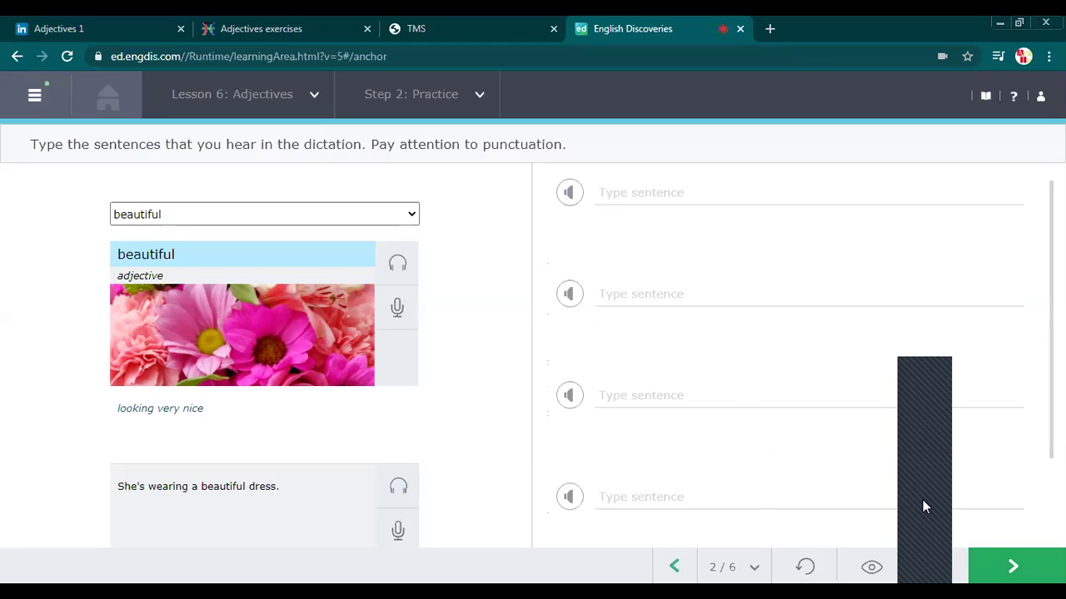
left_click(570, 191)
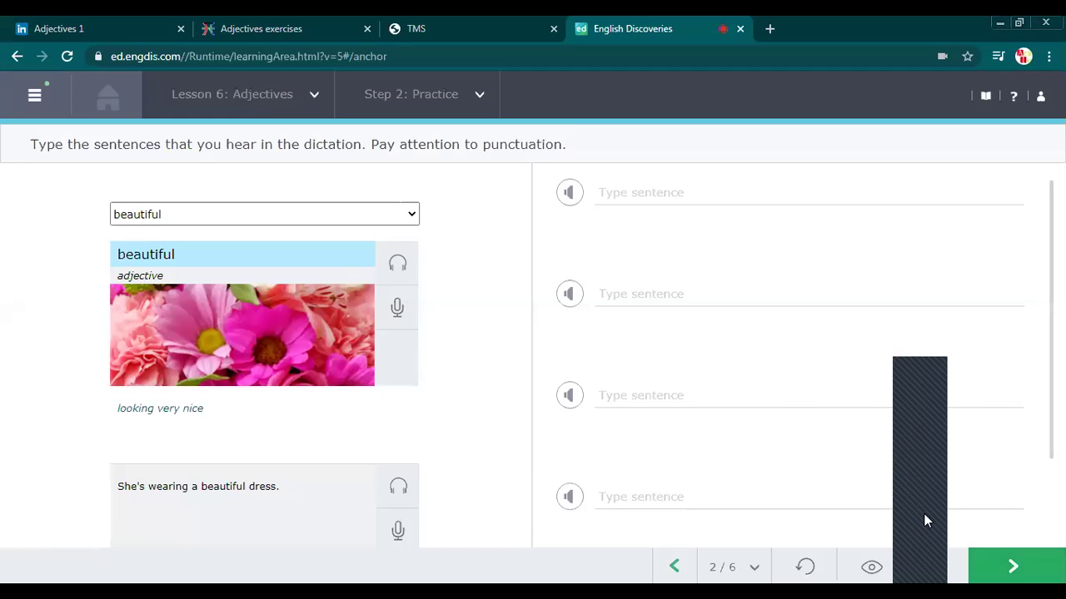
Enter "She is wearing a beautiful dress" as the answer to the first dictation sentence
left_click(626, 192)
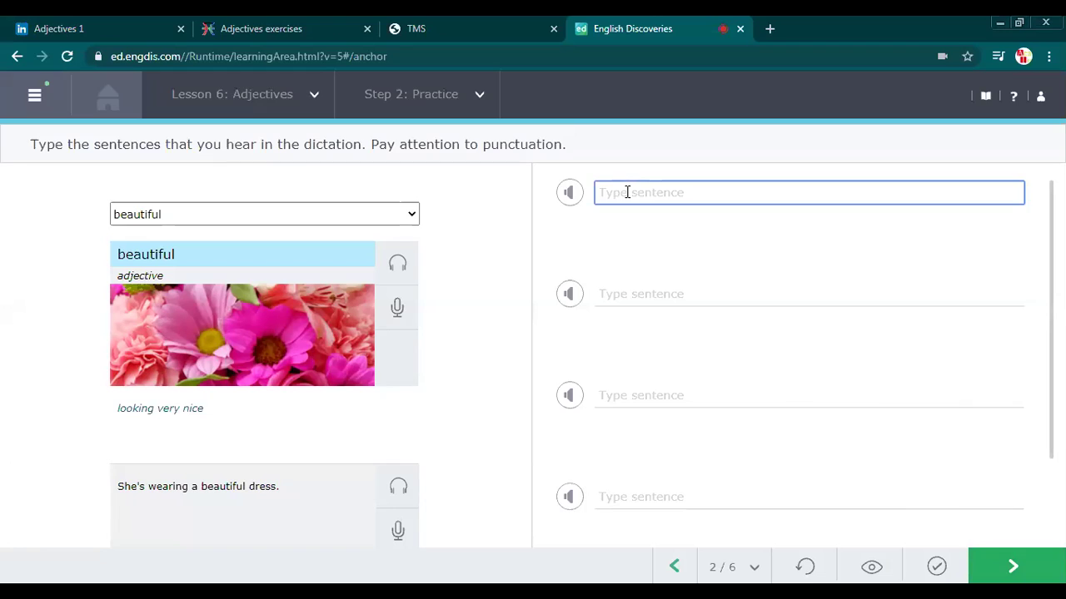
type("She")
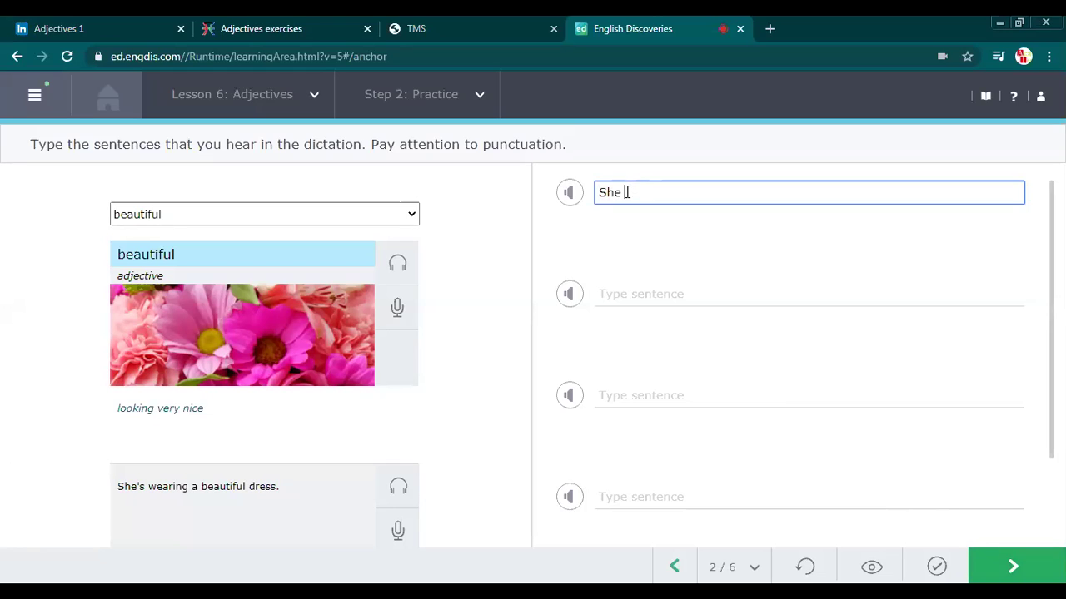
type(" is wearin")
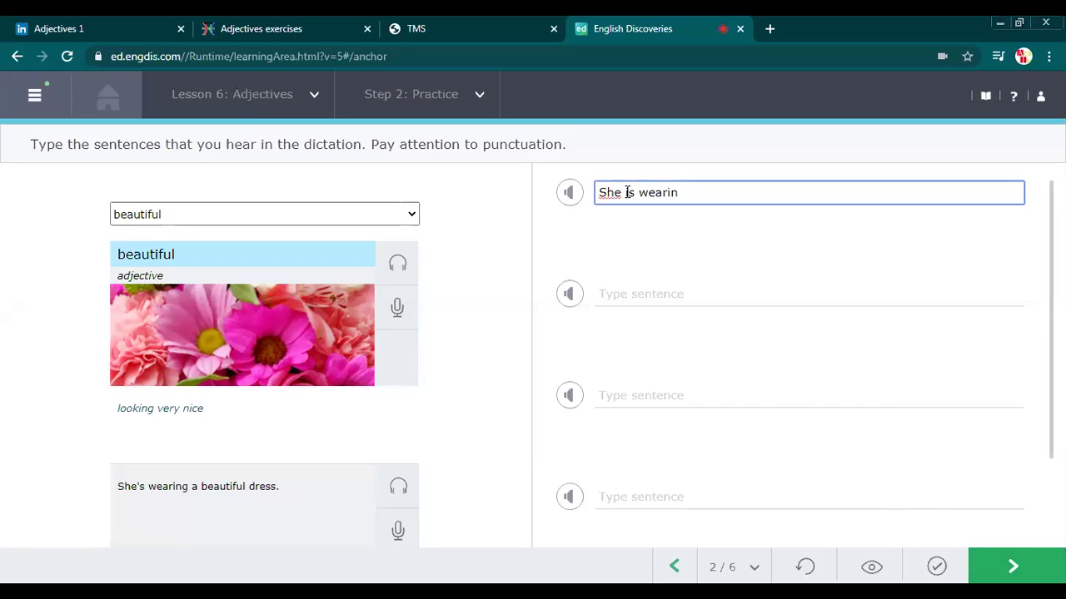
type("g a beautiful ")
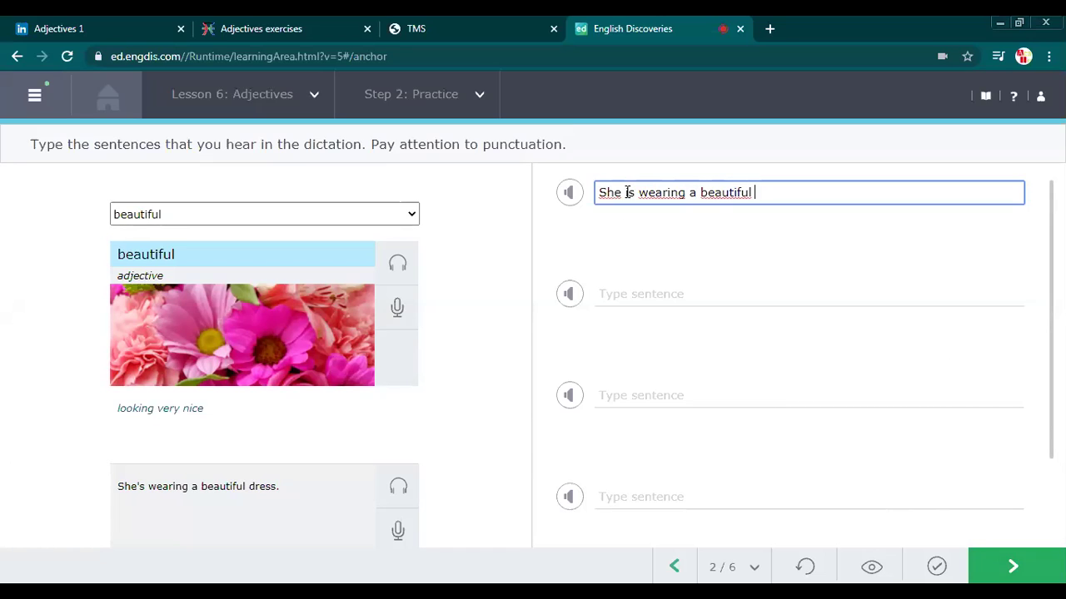
type("dress")
left_click(642, 303)
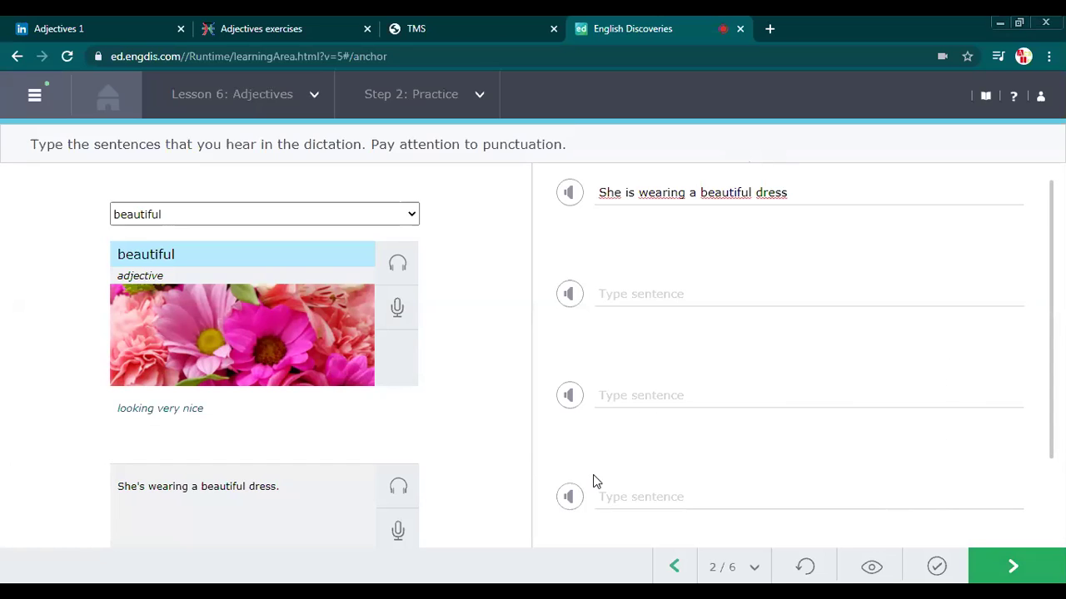
Look through the remaining dictation items, play the second sentence's audio and check the answer entered so far
scroll(638, 362, "down", 1)
scroll(652, 355, "down", 1)
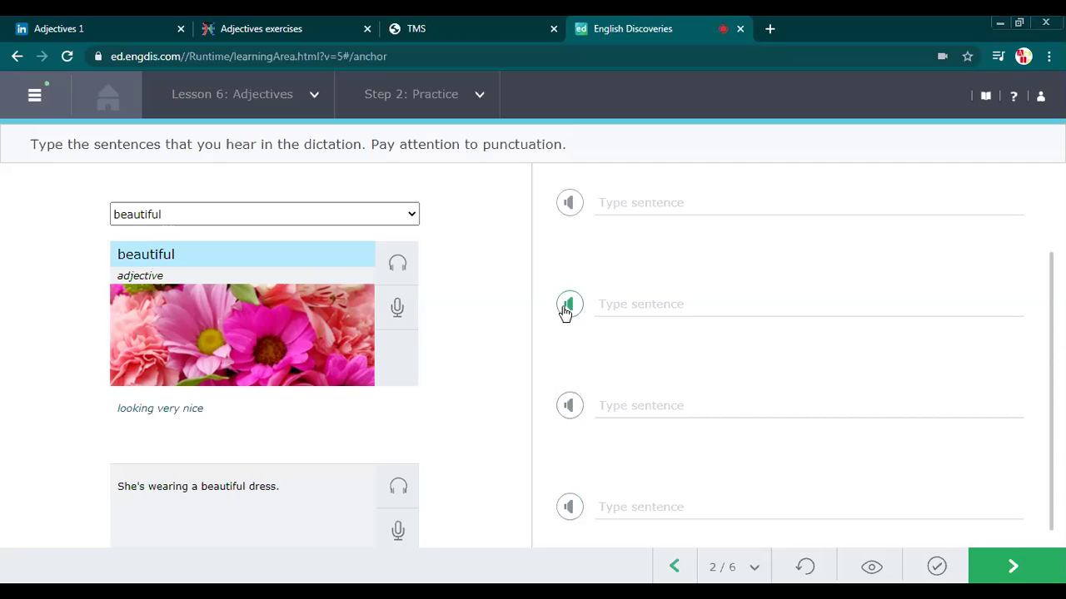
scroll(581, 315, "up", 2)
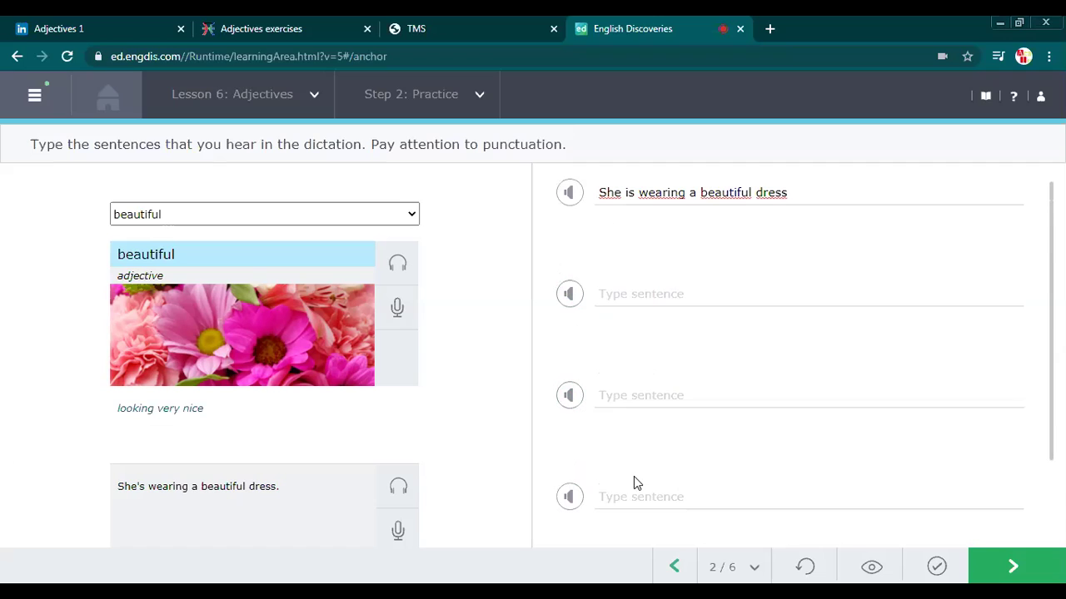
scroll(638, 447, "down", 3)
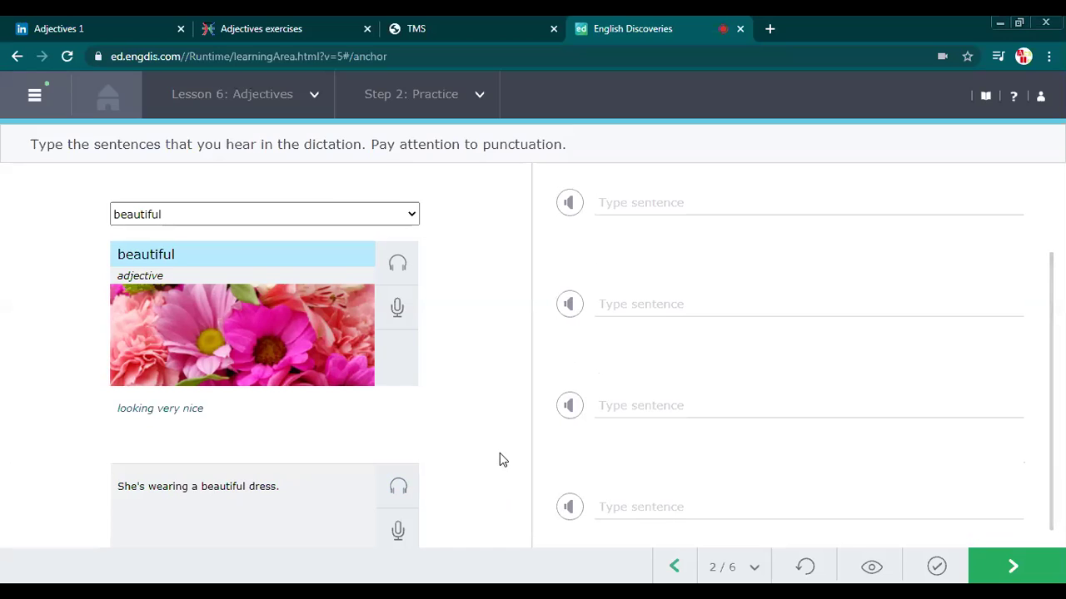
left_click(569, 208)
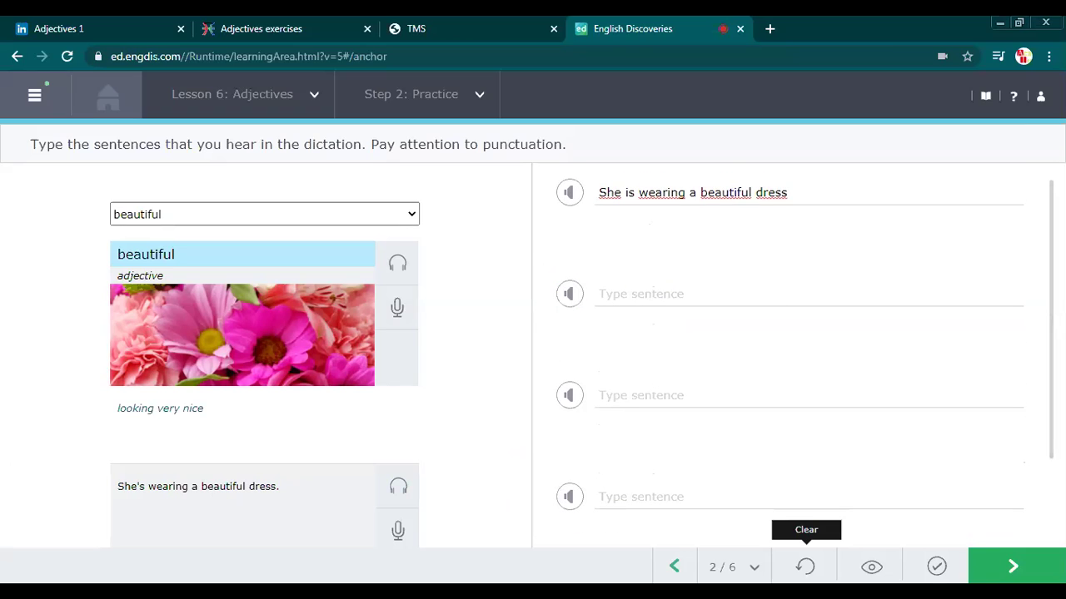
left_click(937, 566)
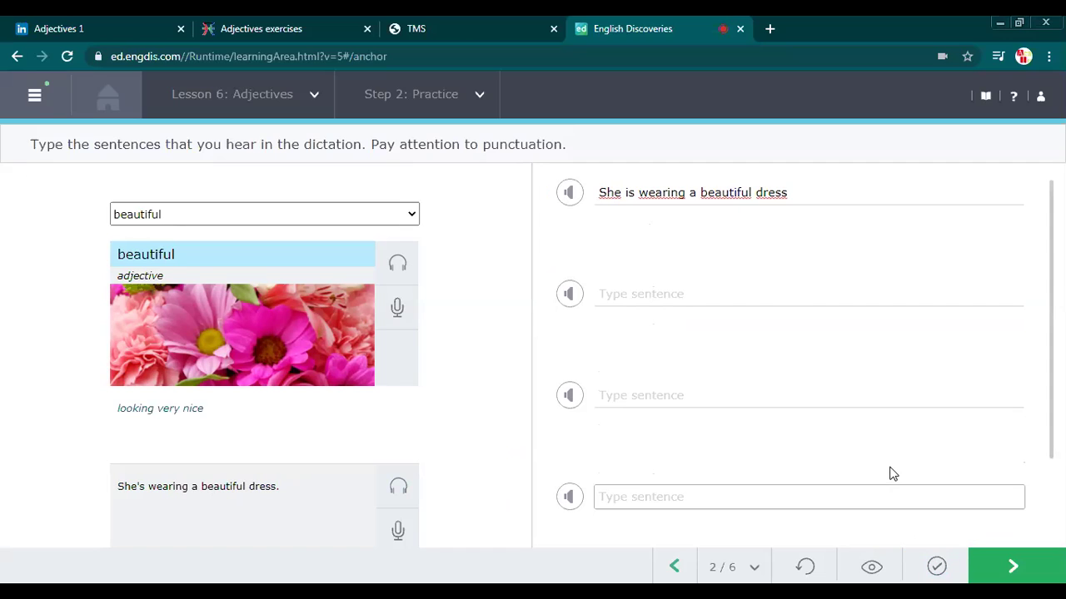
Skip the remaining dictation sentences and the second dictation task, advancing to the practice task 4 text about a job
scroll(890, 469, "down", 1)
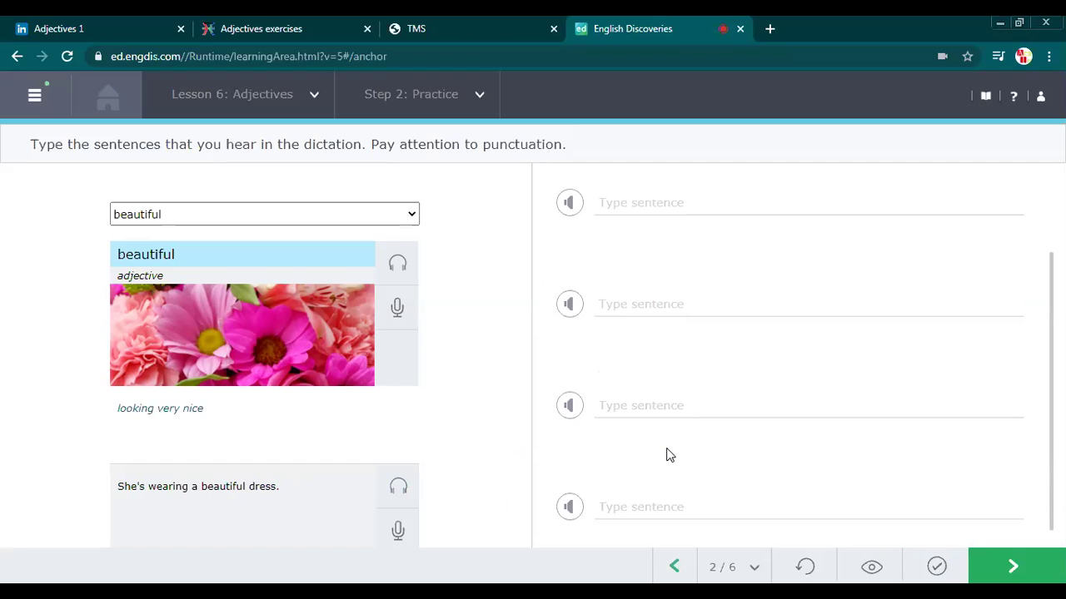
left_click(1030, 573)
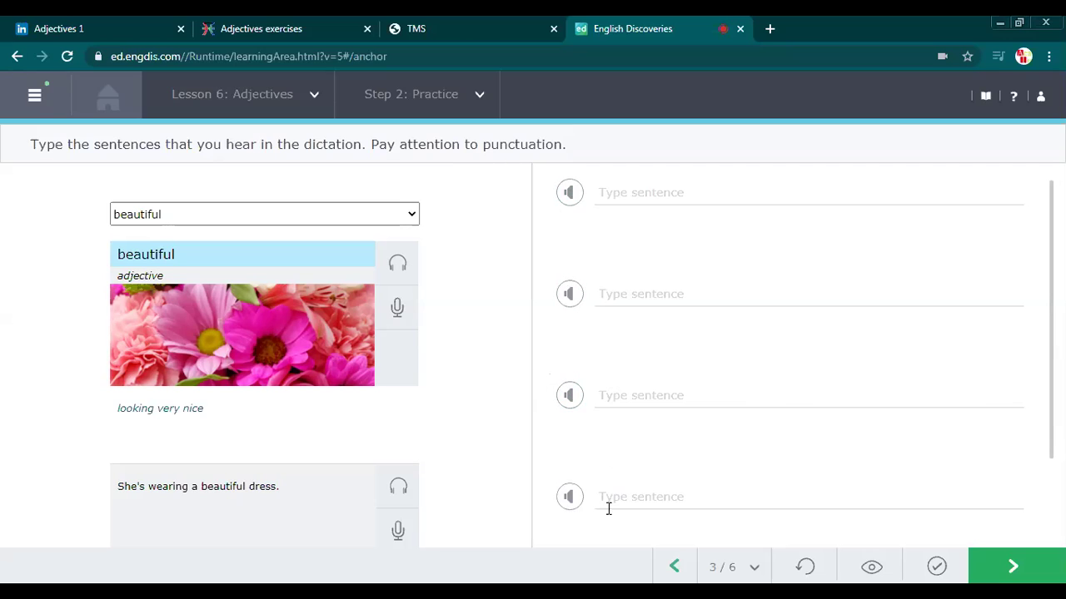
left_click(698, 291)
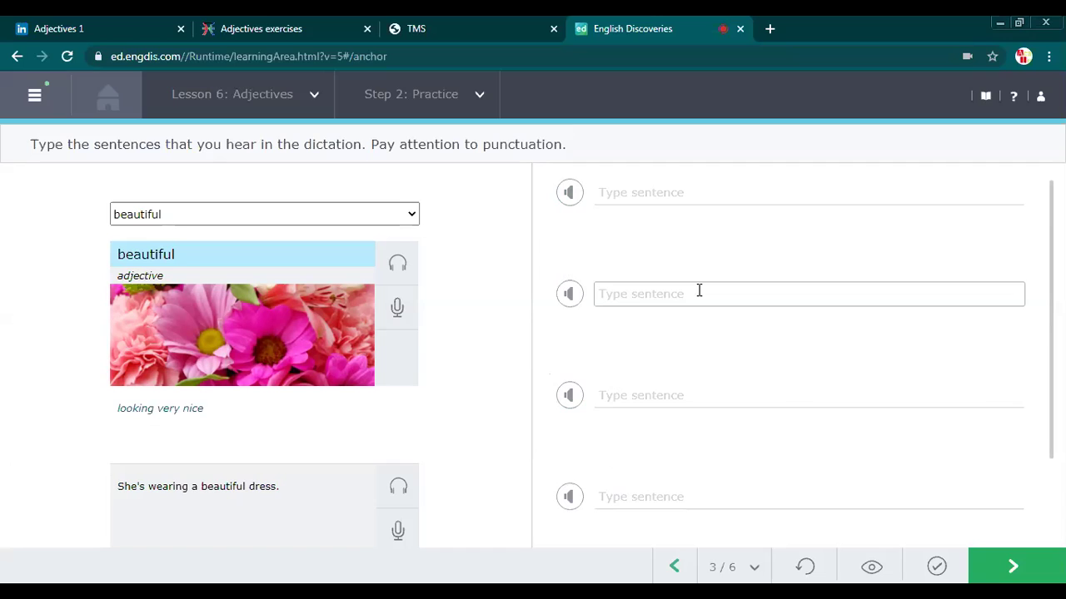
left_click(1029, 569)
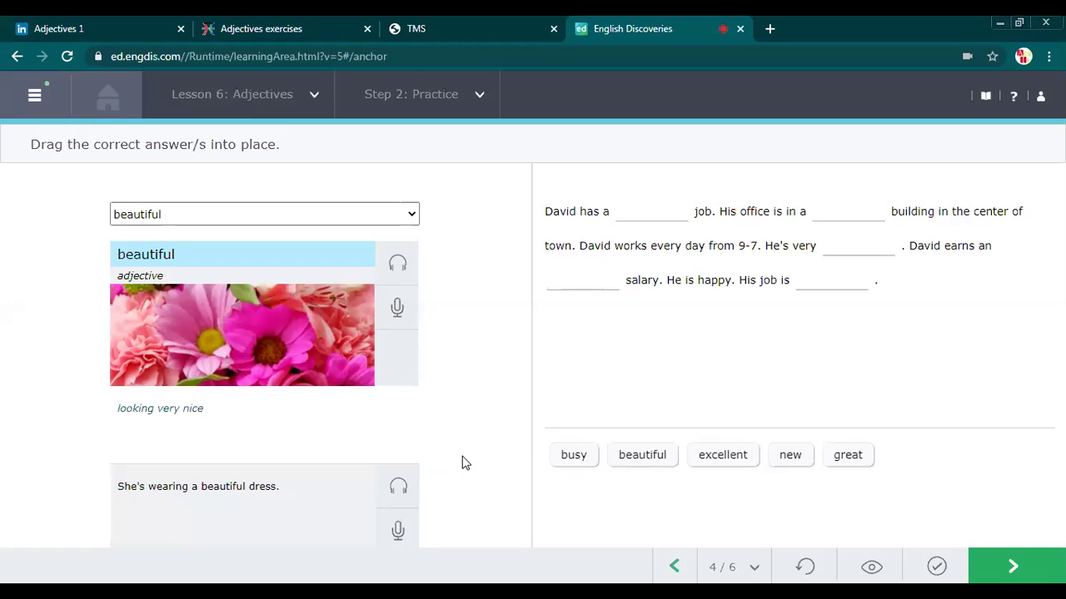
Fill the first three blanks of the job text with new, excellent and great
left_click_drag(796, 471, 641, 212)
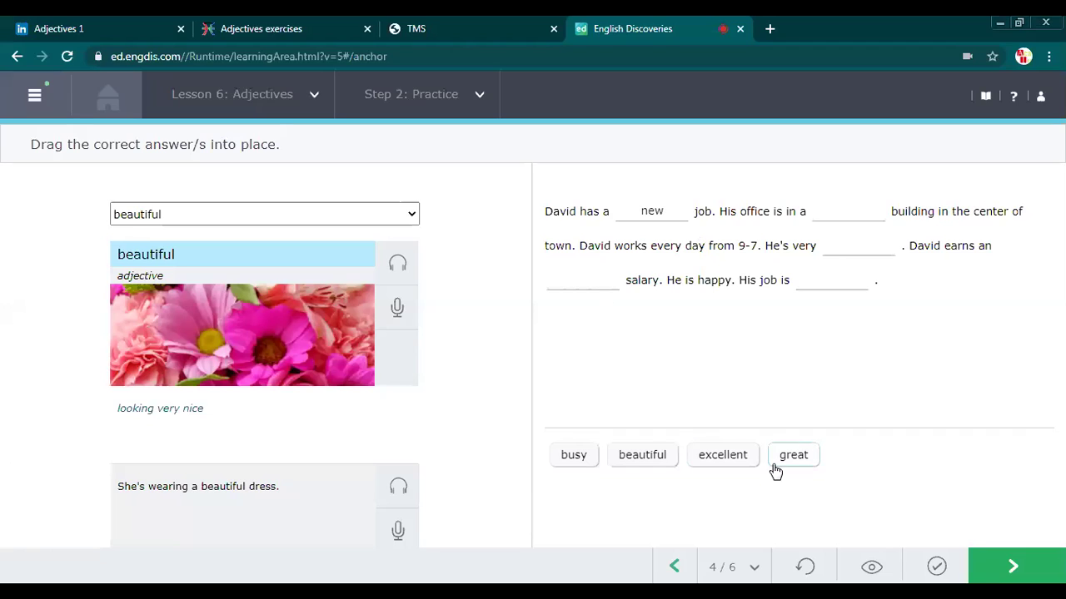
left_click(837, 214)
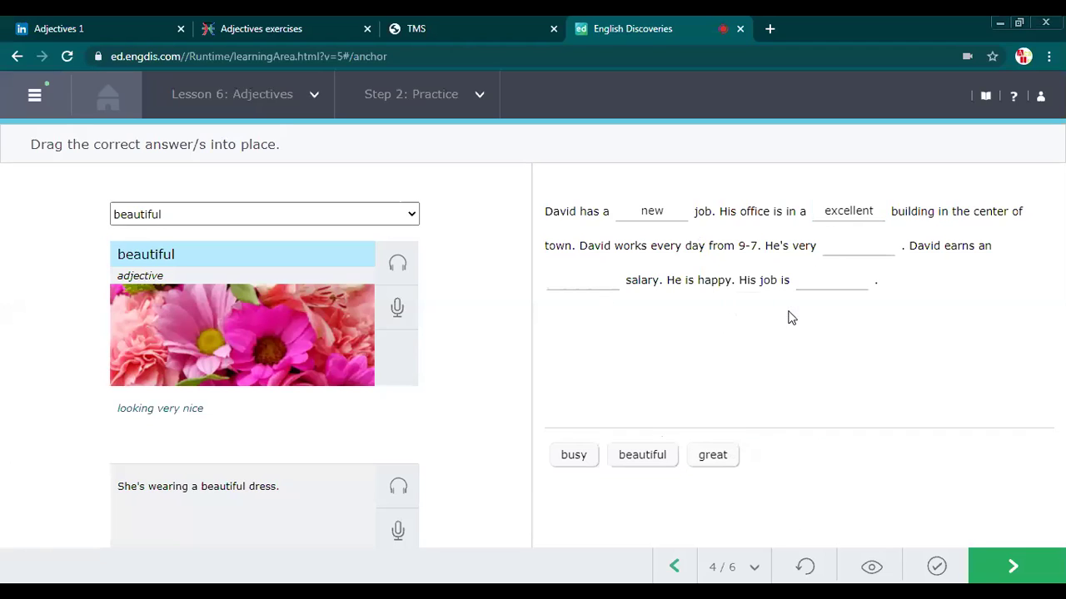
left_click_drag(720, 464, 866, 244)
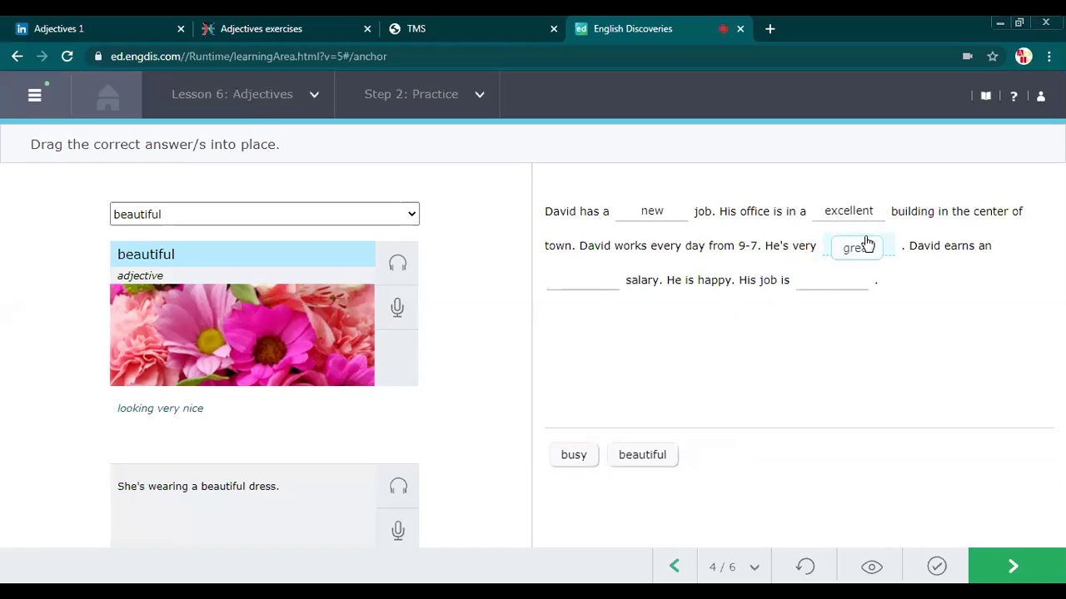
left_click_drag(863, 245, 805, 385)
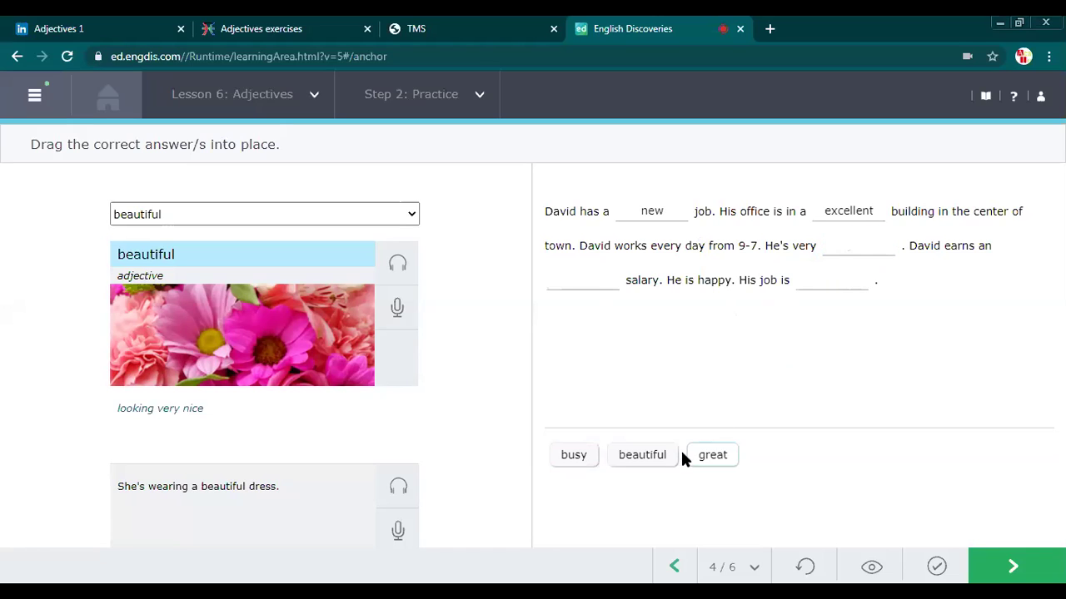
left_click(846, 241)
Place busy before salary, move excellent to the last blank, put beautiful before building, and check the answers
left_click_drag(563, 458, 575, 279)
left_click_drag(614, 455, 842, 267)
left_click_drag(861, 209, 827, 293)
left_click(585, 455)
left_click(851, 245)
left_click(600, 452)
left_click(827, 274)
left_click(855, 214)
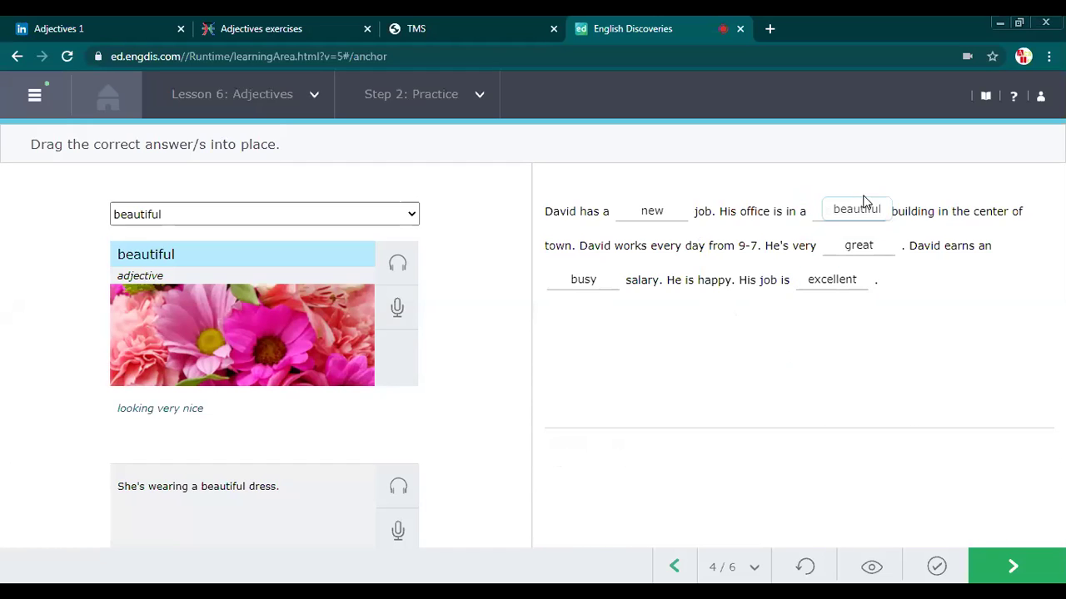
left_click(580, 459)
left_click(848, 208)
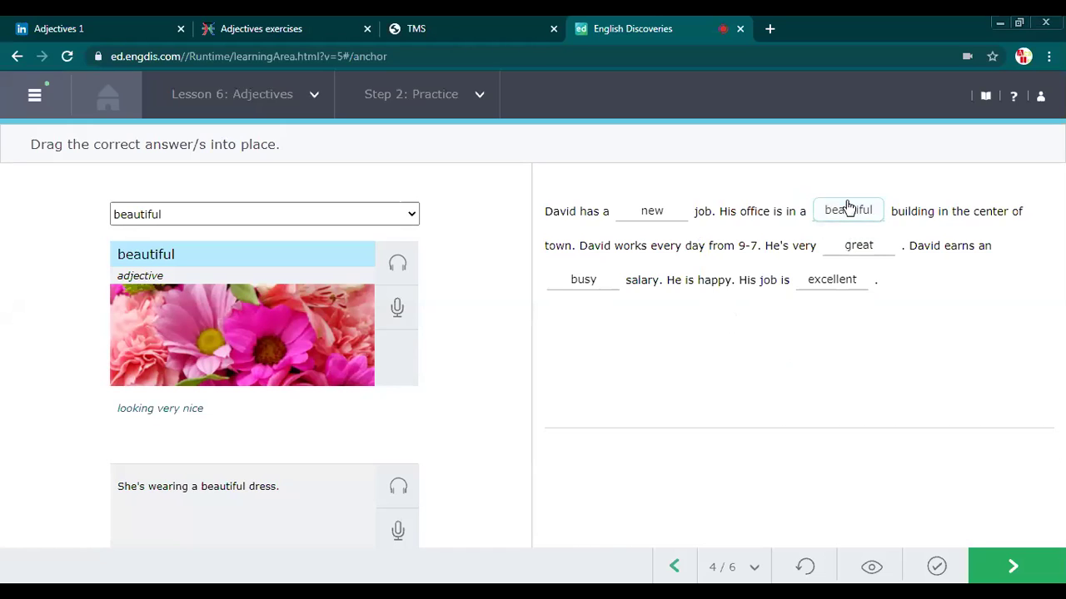
left_click(937, 567)
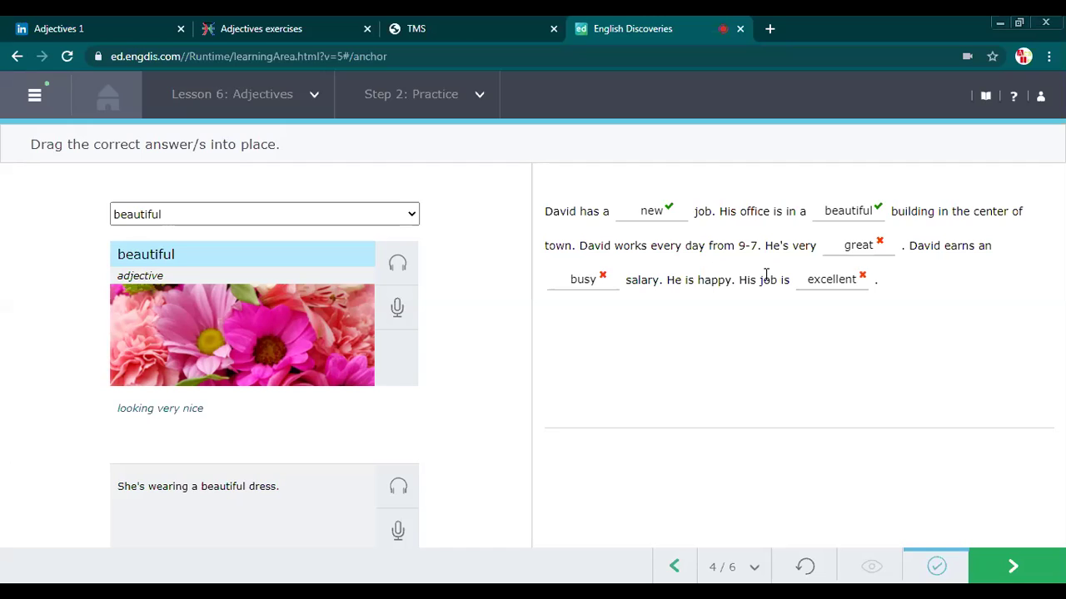
Advance to the holiday letter in practice task 5 and choose cool for the weather blank
left_click(1013, 566)
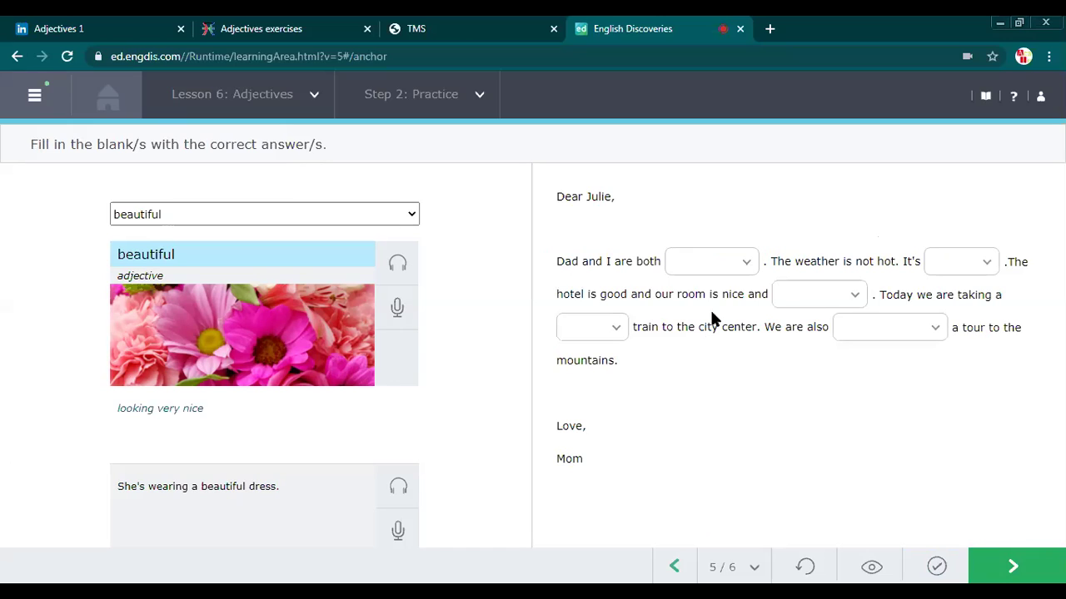
left_click(738, 273)
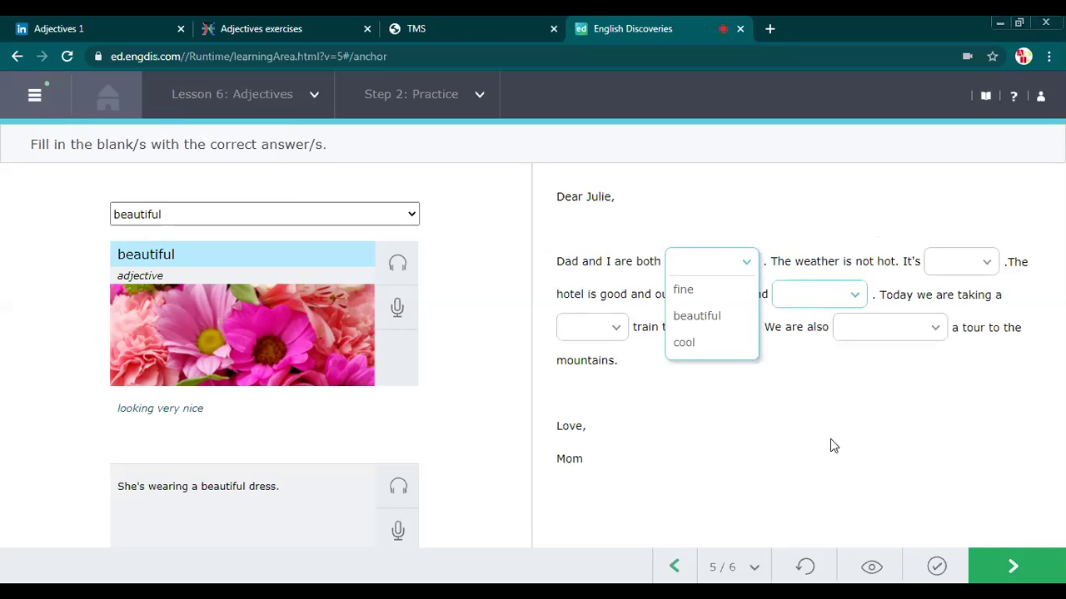
left_click(830, 473)
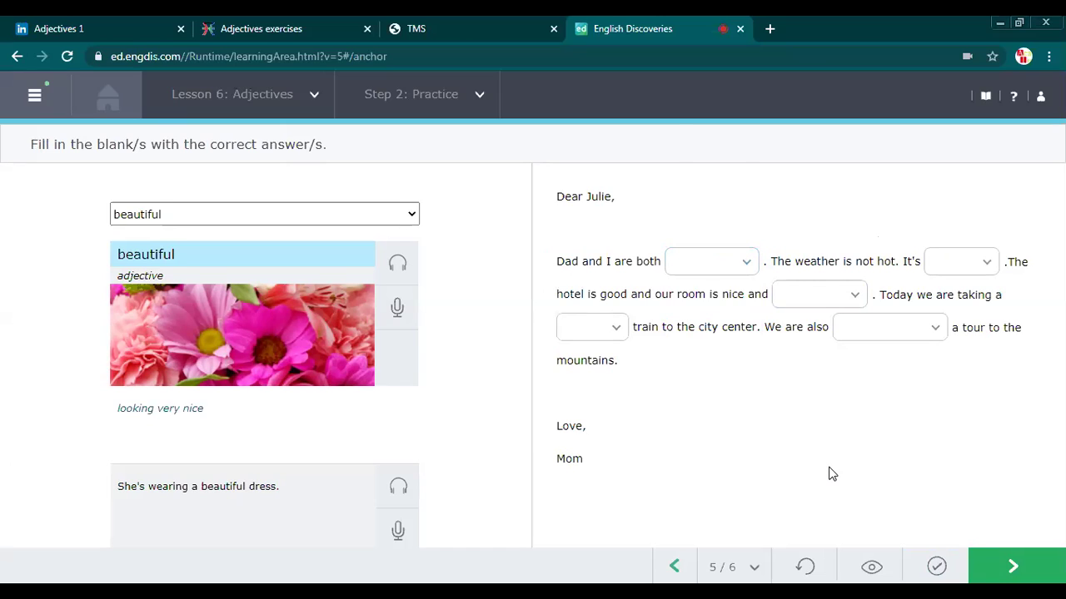
left_click(719, 273)
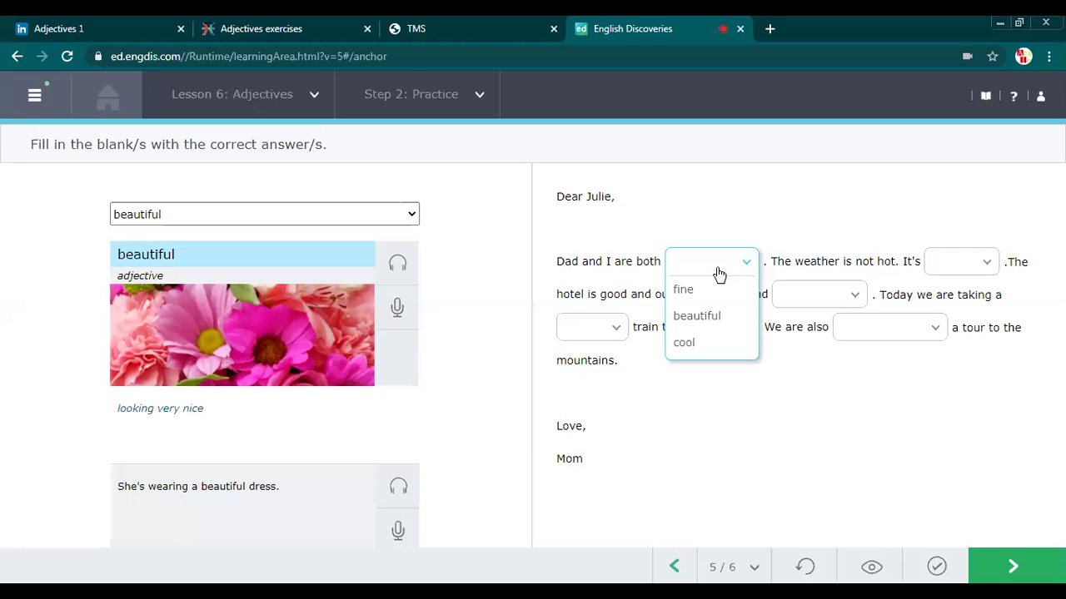
left_click(824, 246)
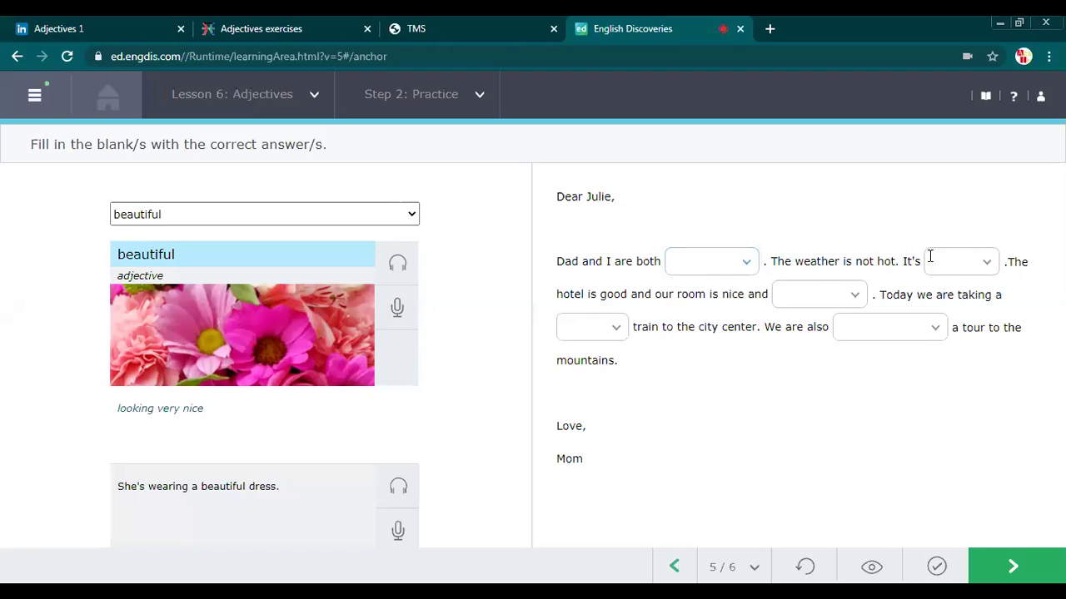
left_click(966, 265)
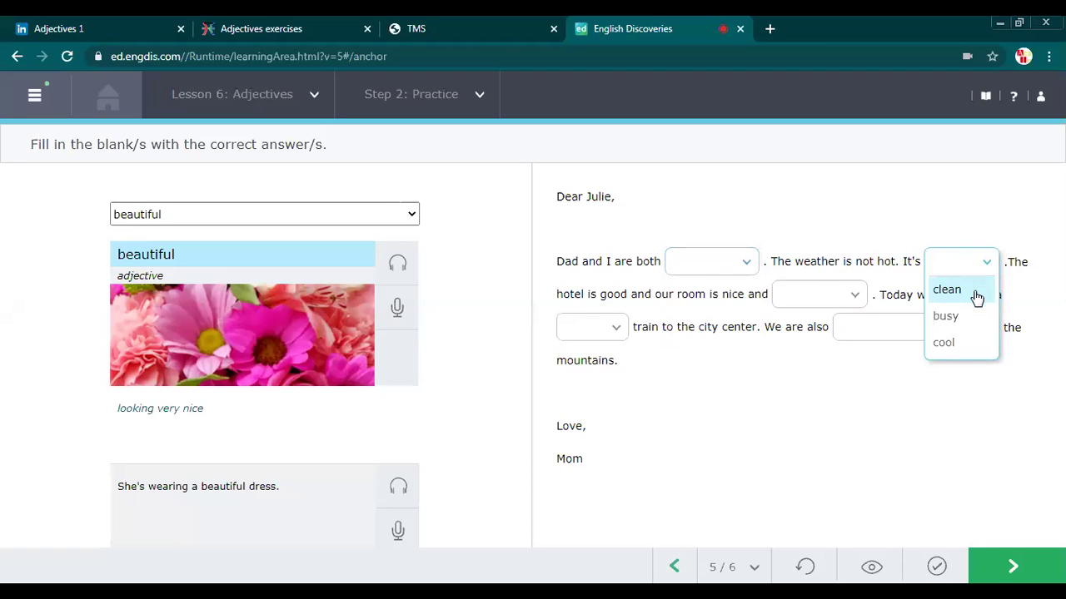
left_click(958, 342)
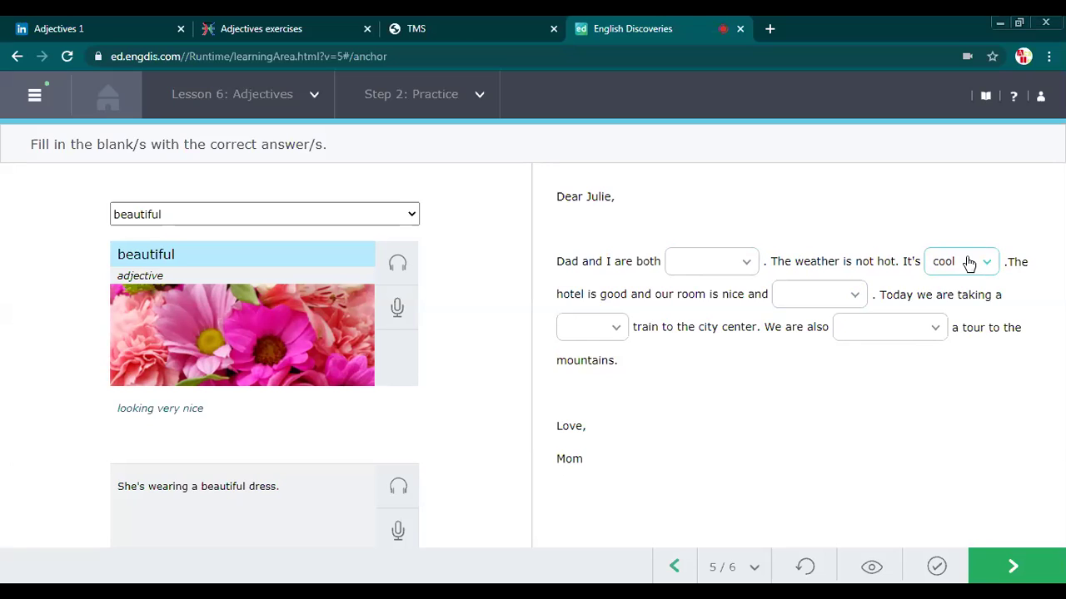
Look through the answer options for the hotel room and weather blanks in the letter
left_click(707, 266)
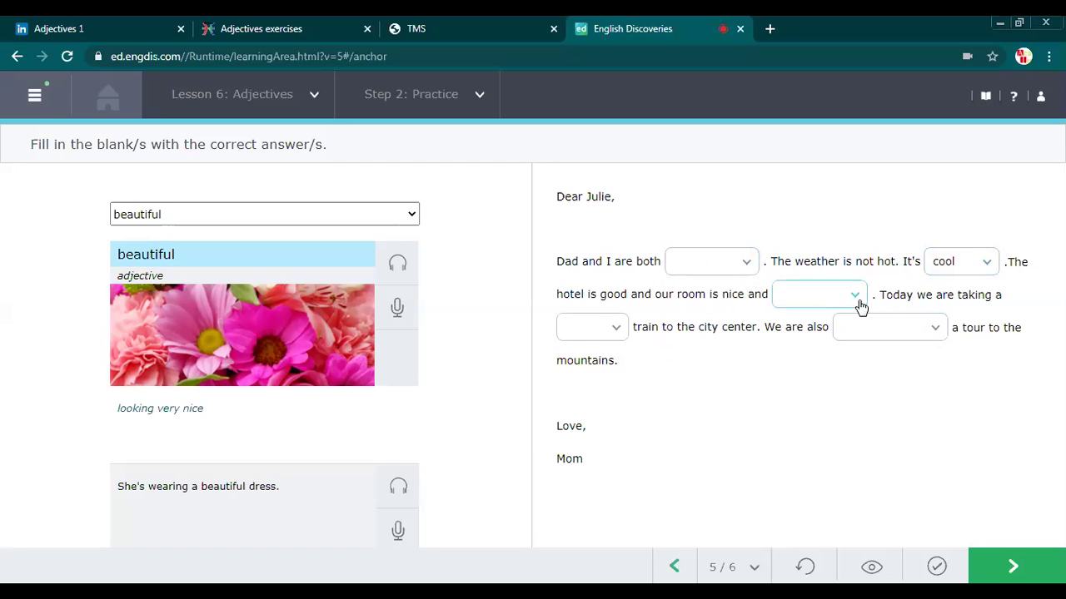
left_click(835, 293)
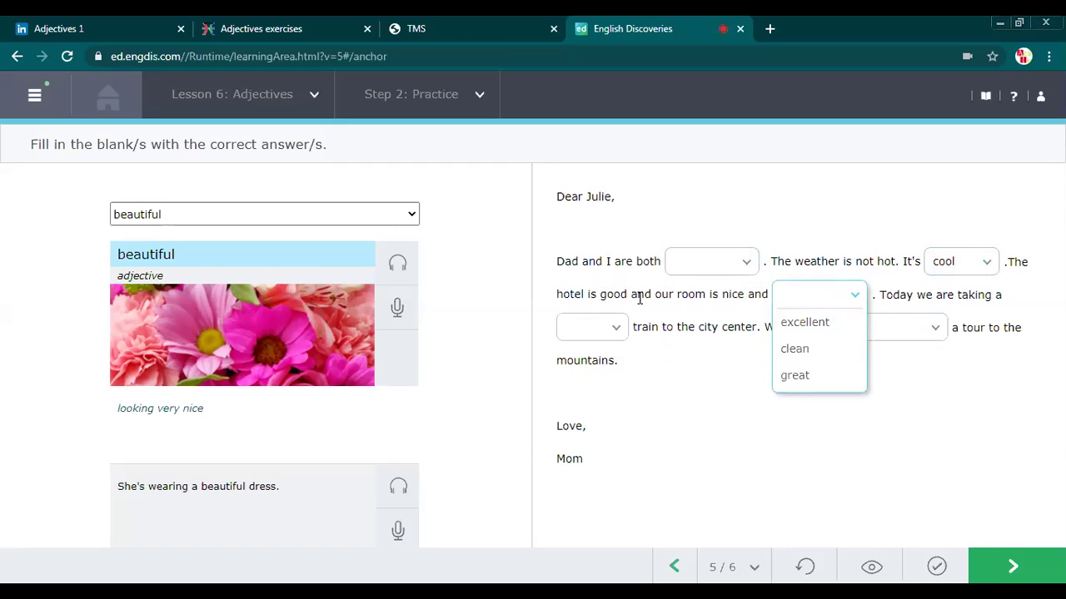
left_click(796, 464)
left_click(968, 274)
left_click(919, 452)
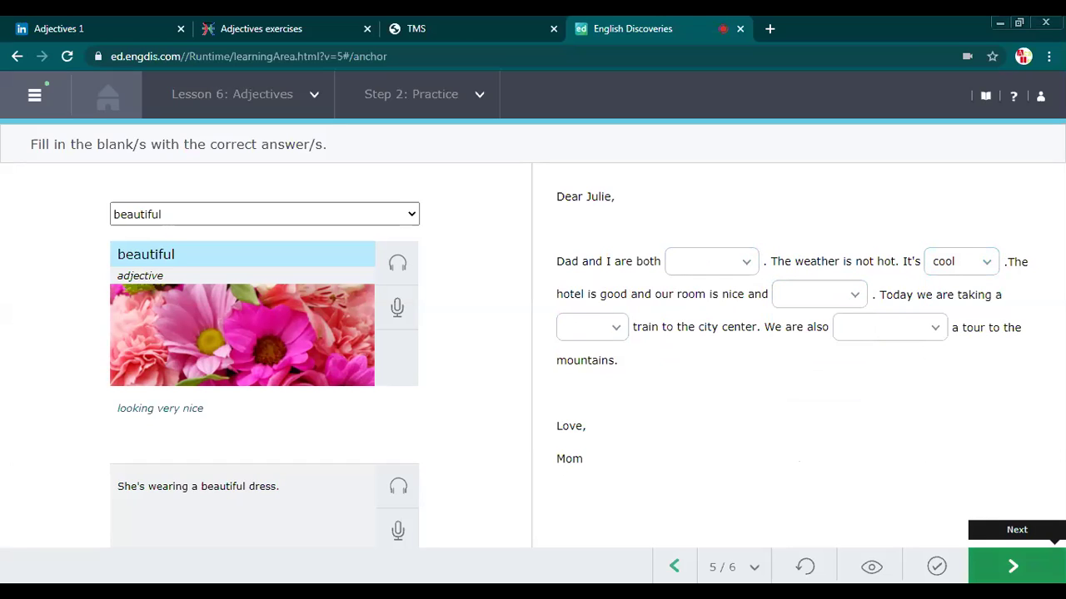
Skip past practice task 6 to Step 3: Test and start the test
left_click(1012, 567)
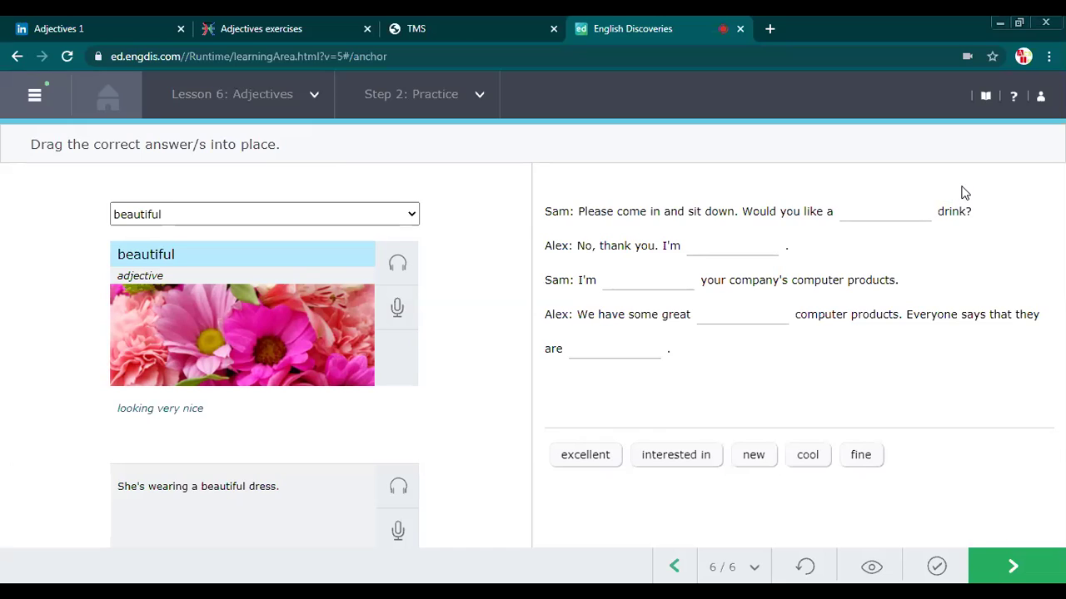
left_click(1010, 563)
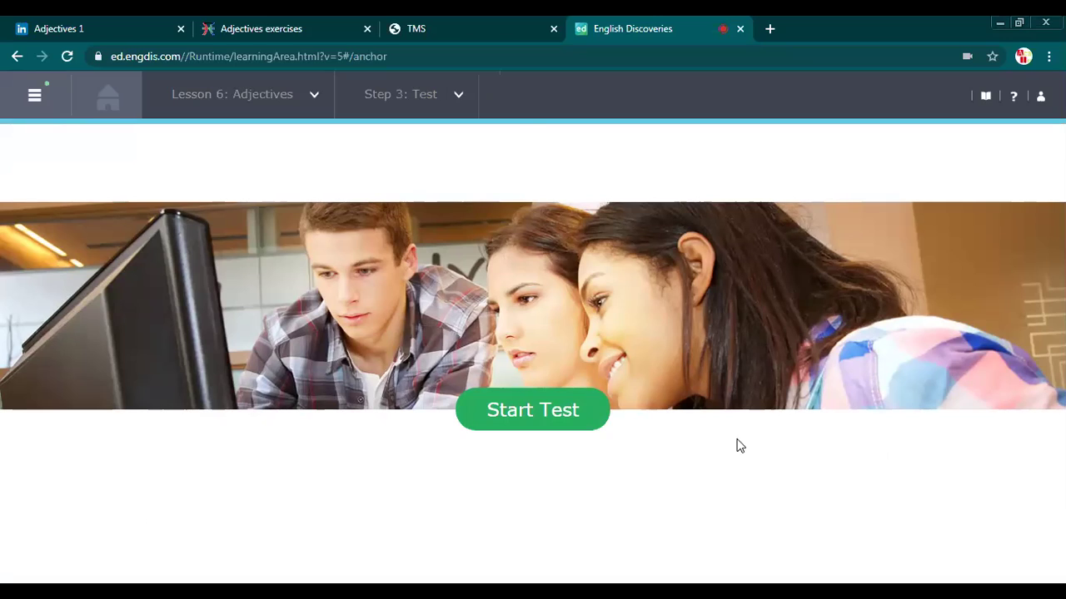
left_click(588, 403)
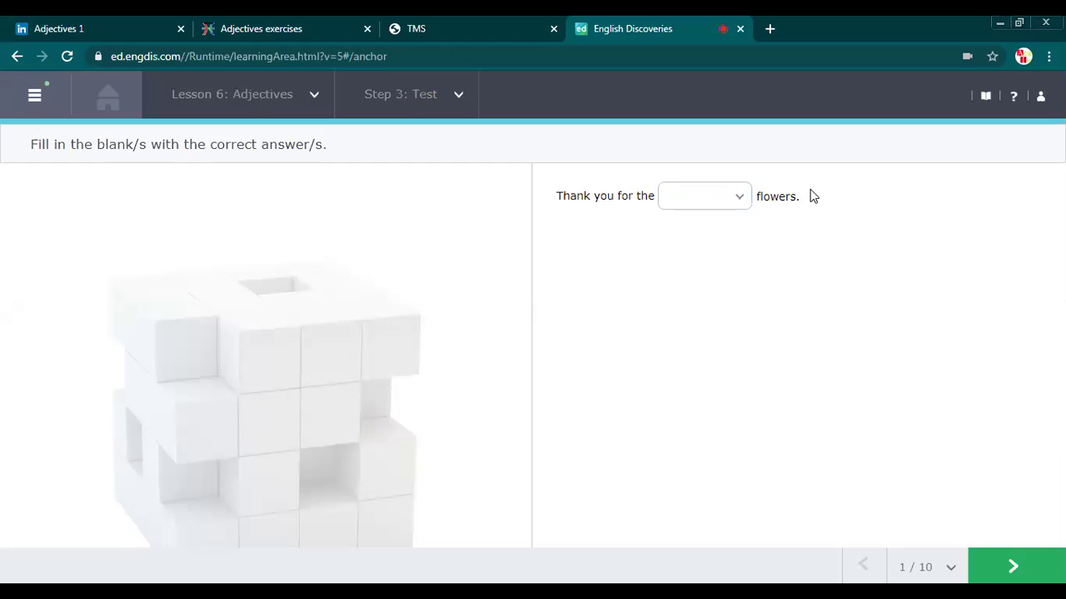
Answer the first test question about the flowers with beautiful and advance to question 2
left_click(744, 200)
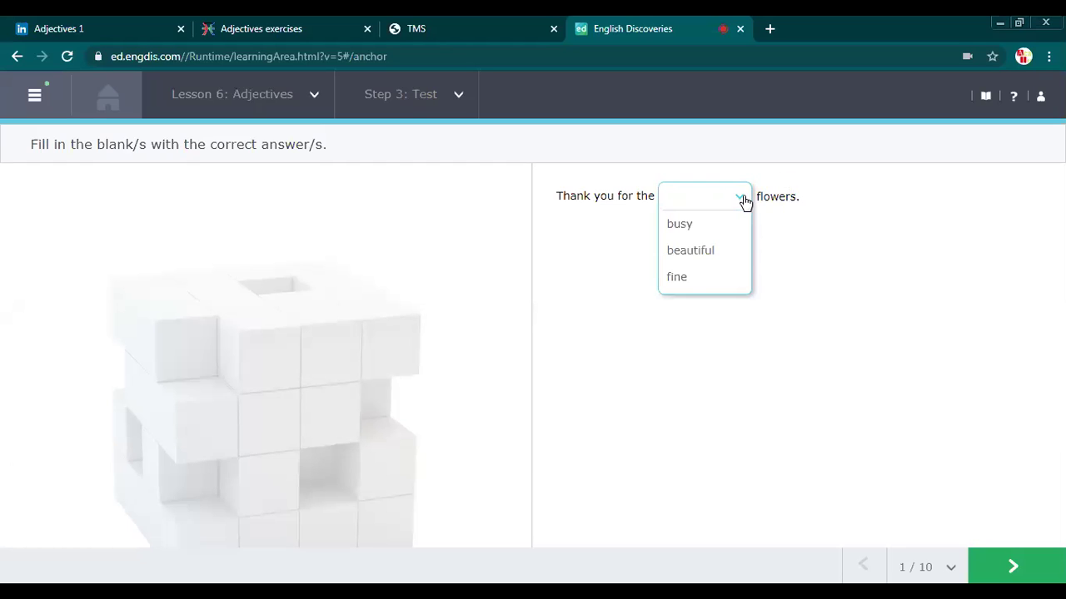
left_click(702, 258)
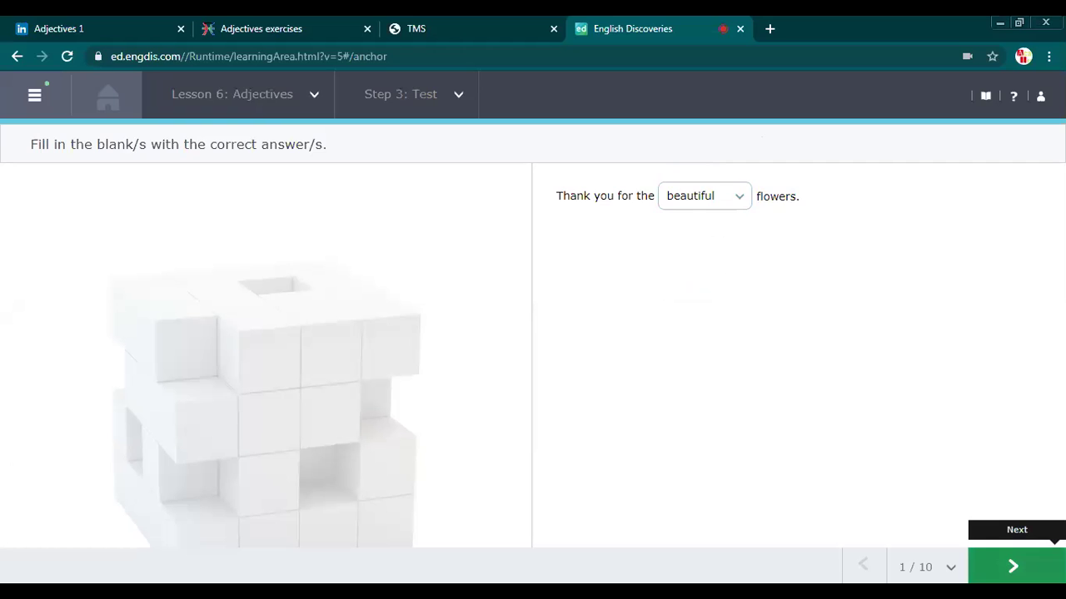
left_click(1012, 566)
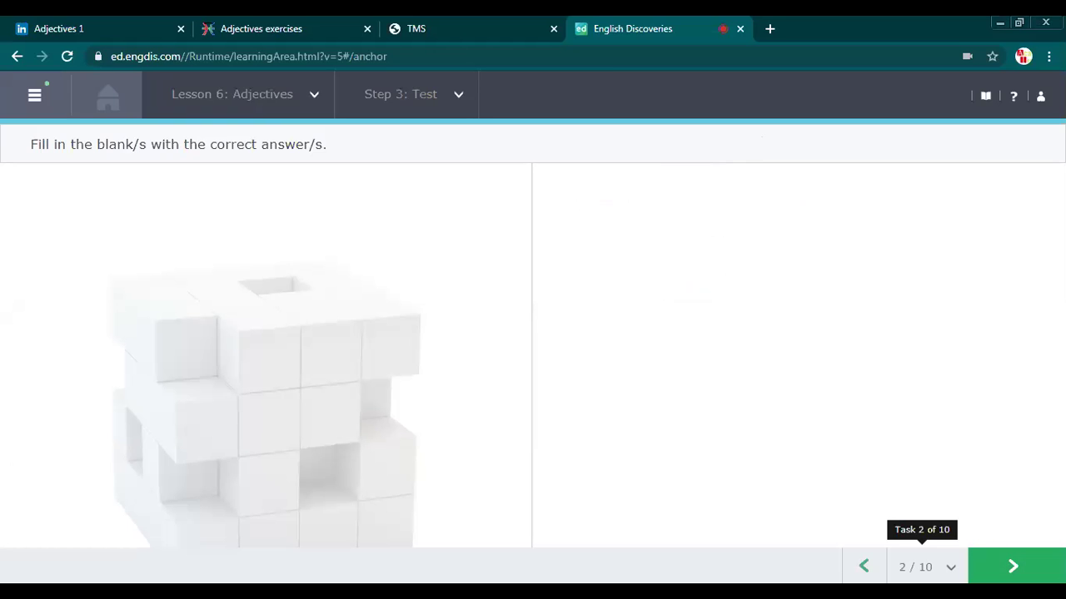
View the test's task overview and the answer options for the "She works and studies" question
left_click(909, 566)
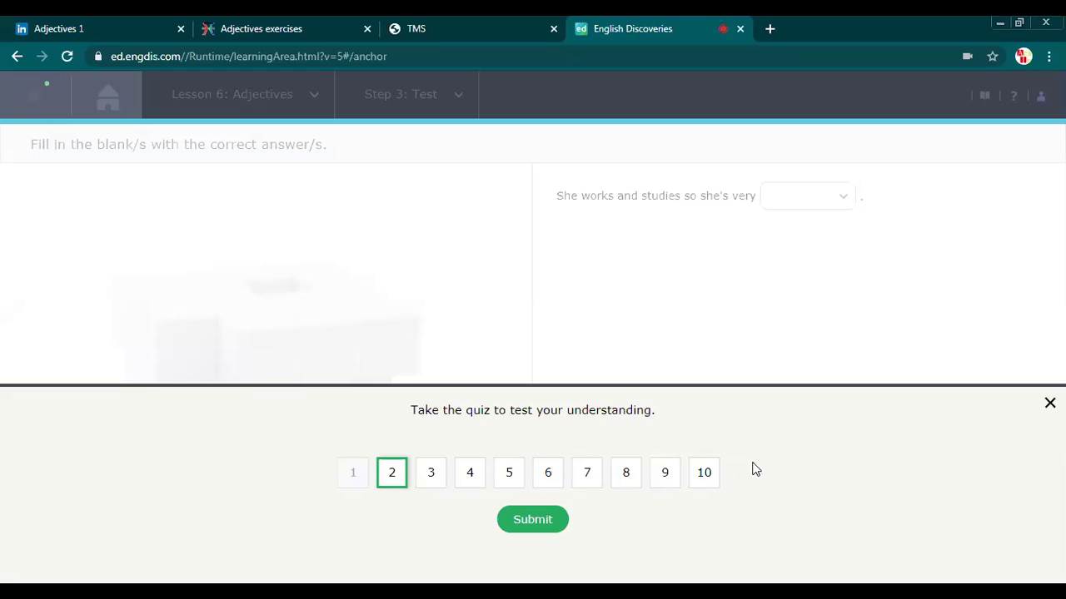
left_click(1050, 403)
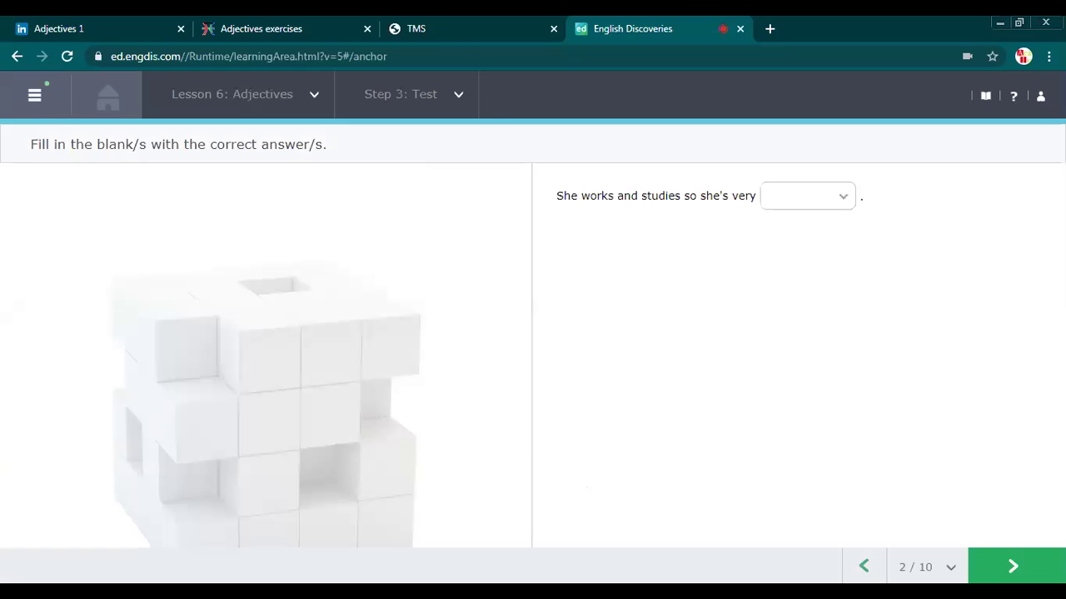
left_click(826, 195)
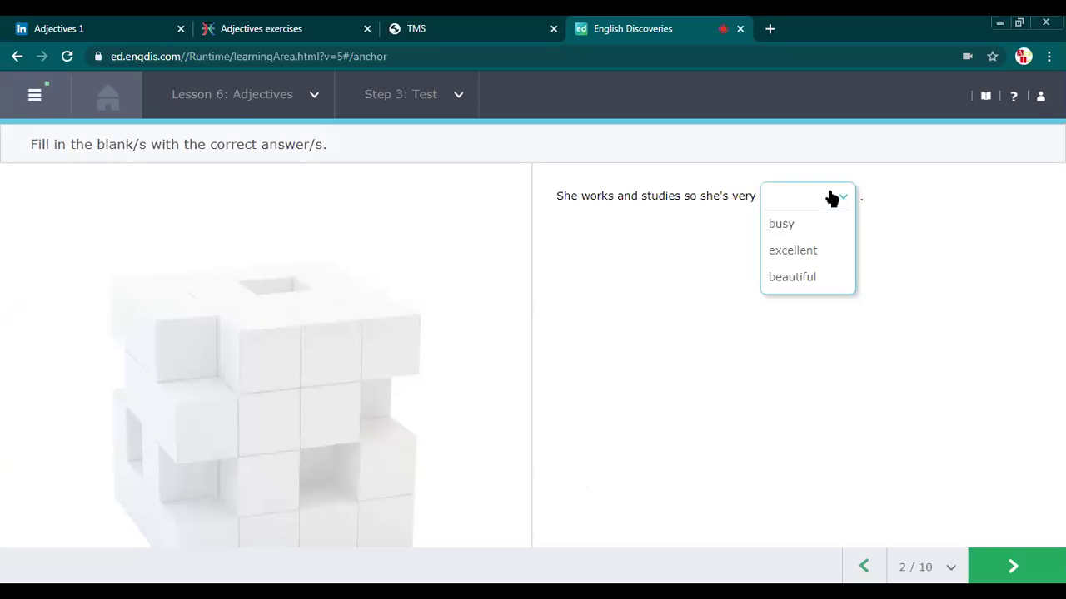
left_click(716, 255)
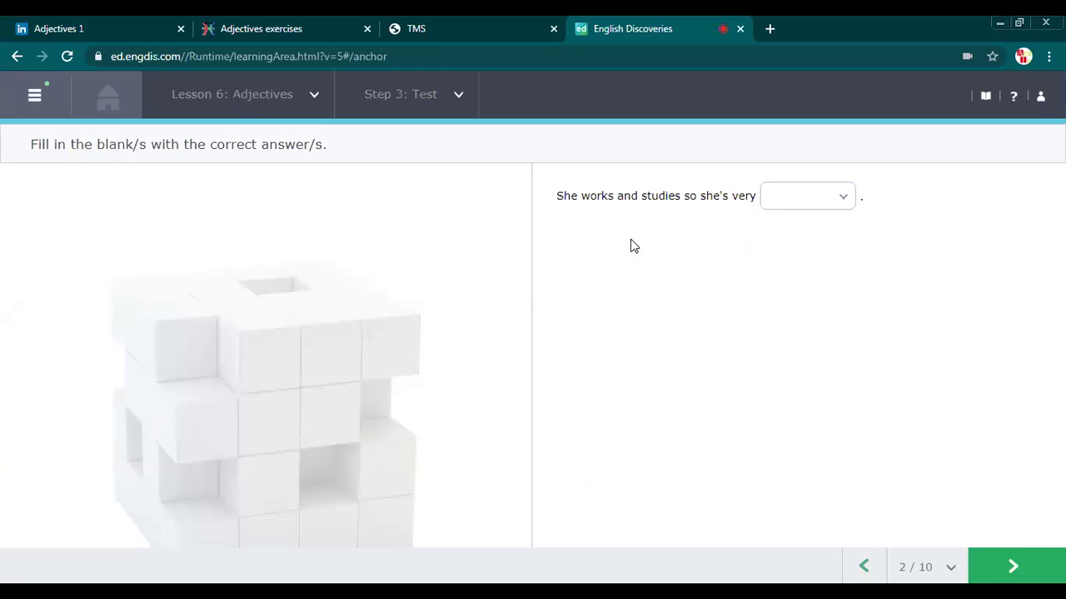
left_click(816, 195)
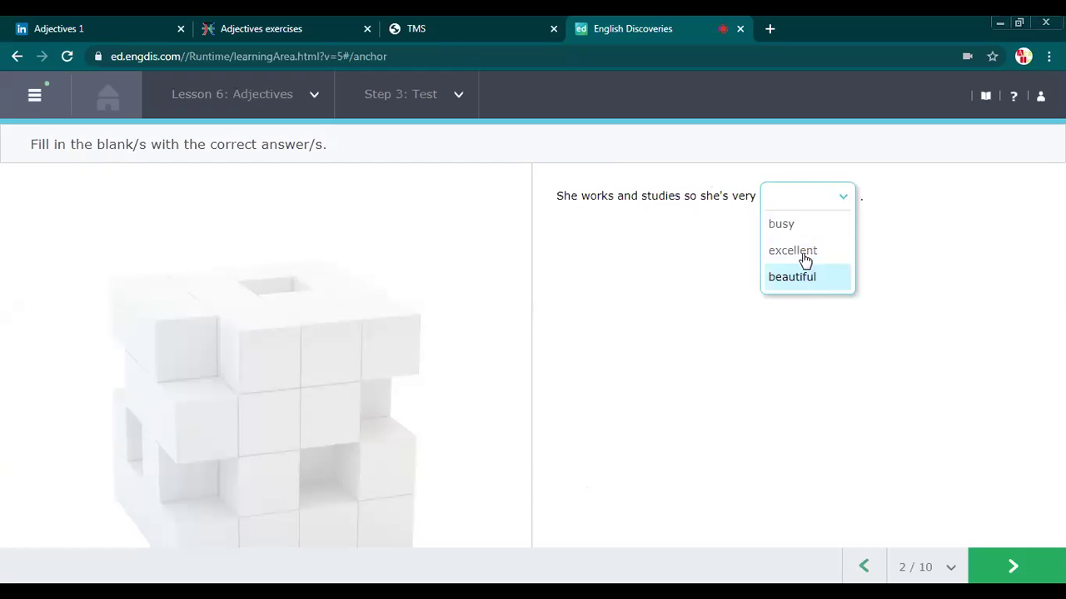
left_click(645, 283)
Page through test questions 3 to 10 without answering, reading each fill-in-the-blank sentence
left_click(1014, 568)
left_click(1014, 568)
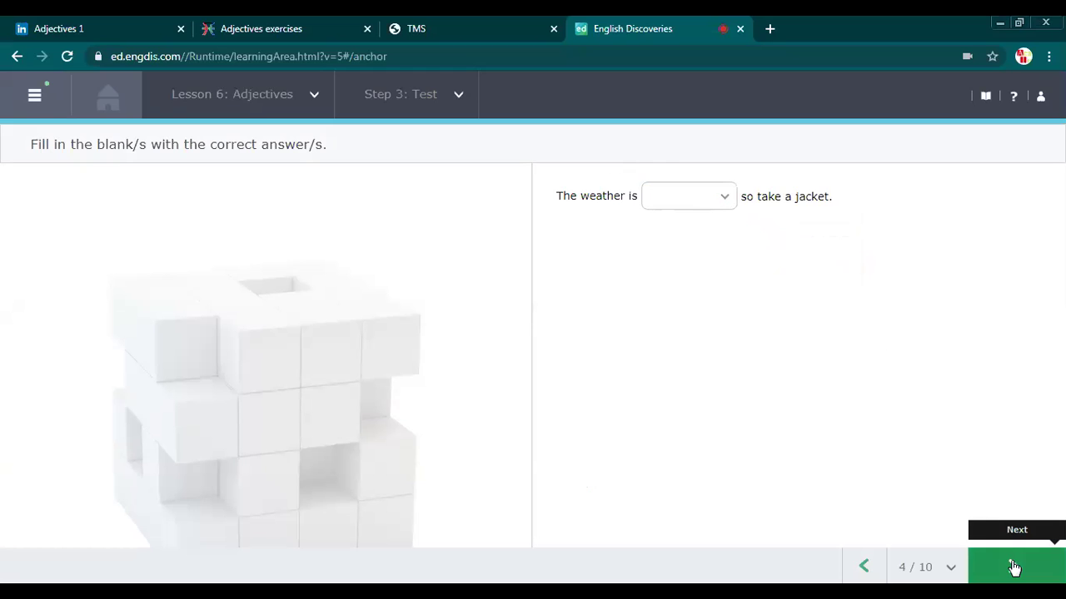
left_click(1014, 568)
left_click(1014, 567)
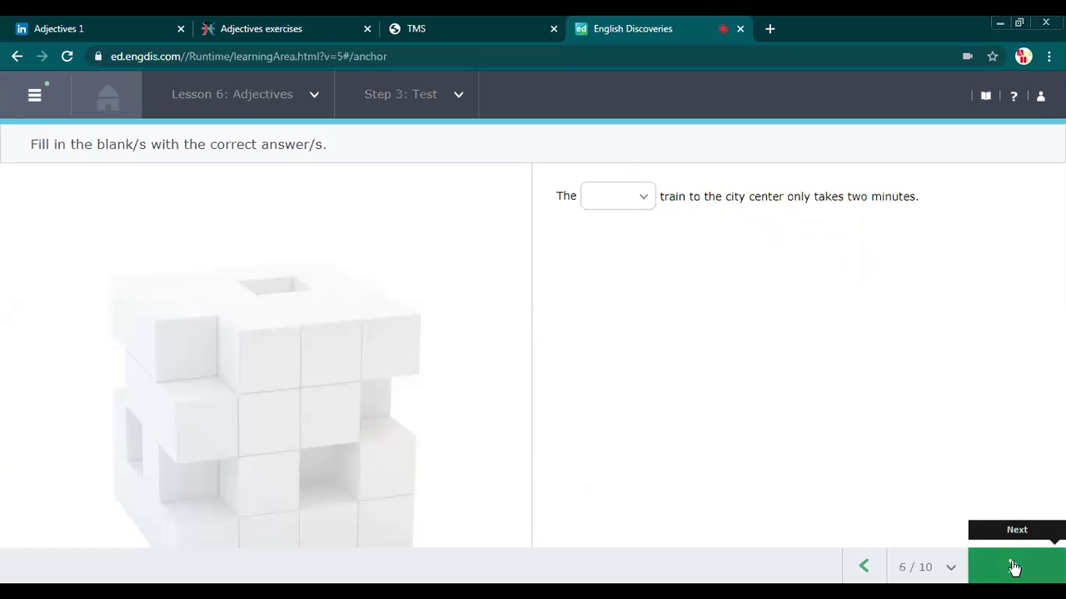
left_click(1014, 567)
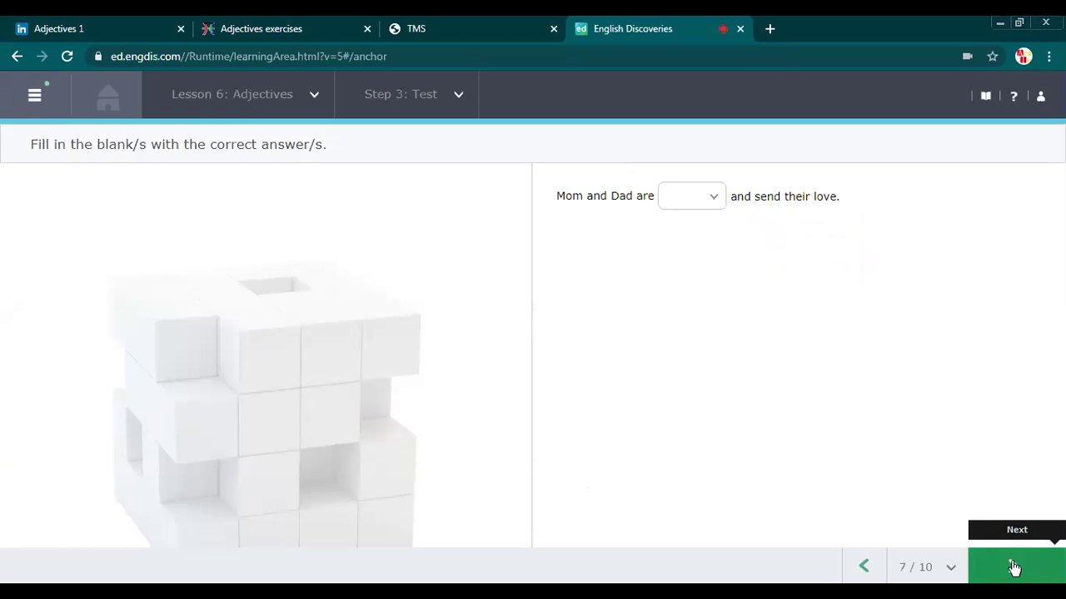
left_click(1014, 567)
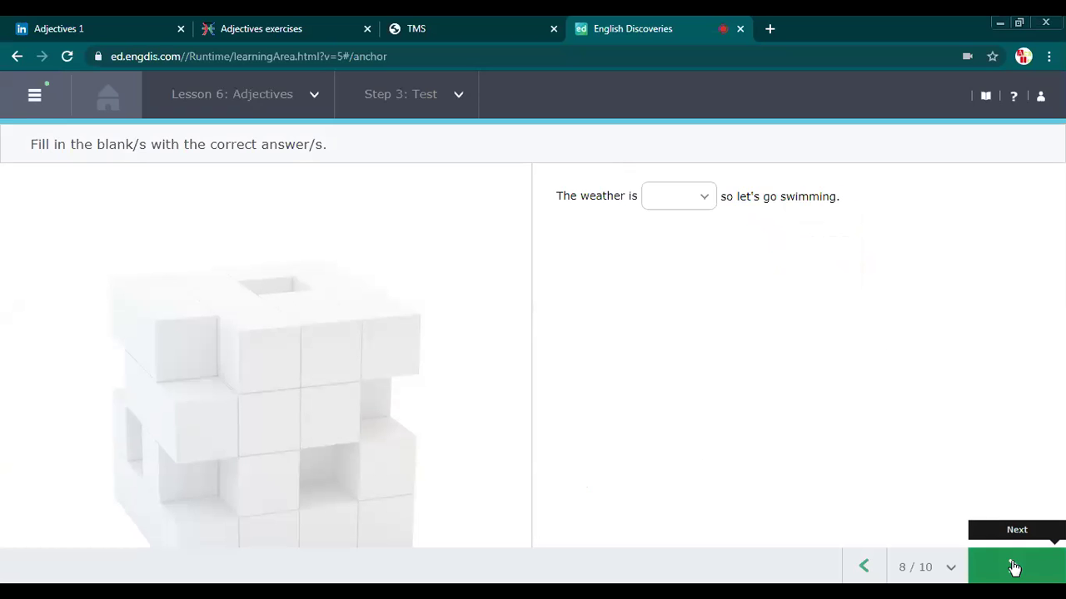
left_click(1014, 567)
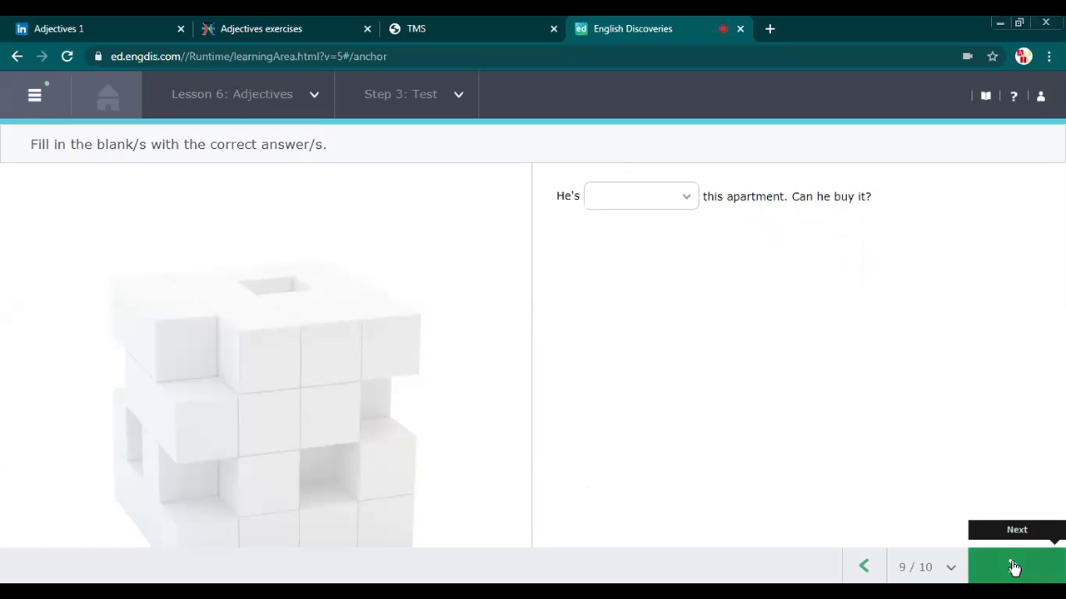
left_click(1014, 567)
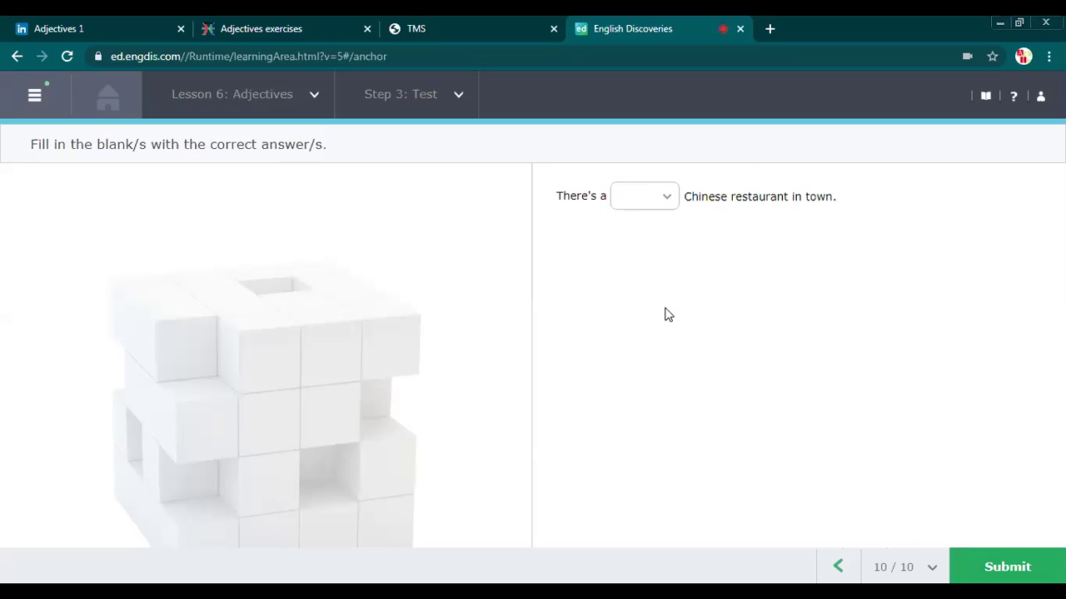
Leave the unsubmitted adjectives test and return to the home page
left_click(20, 104)
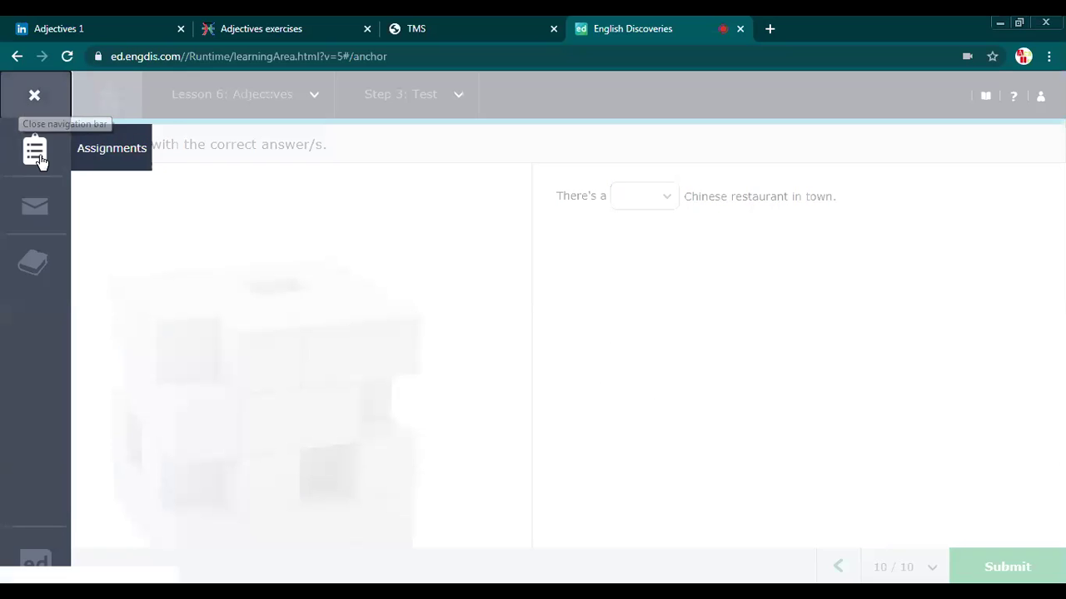
left_click(35, 97)
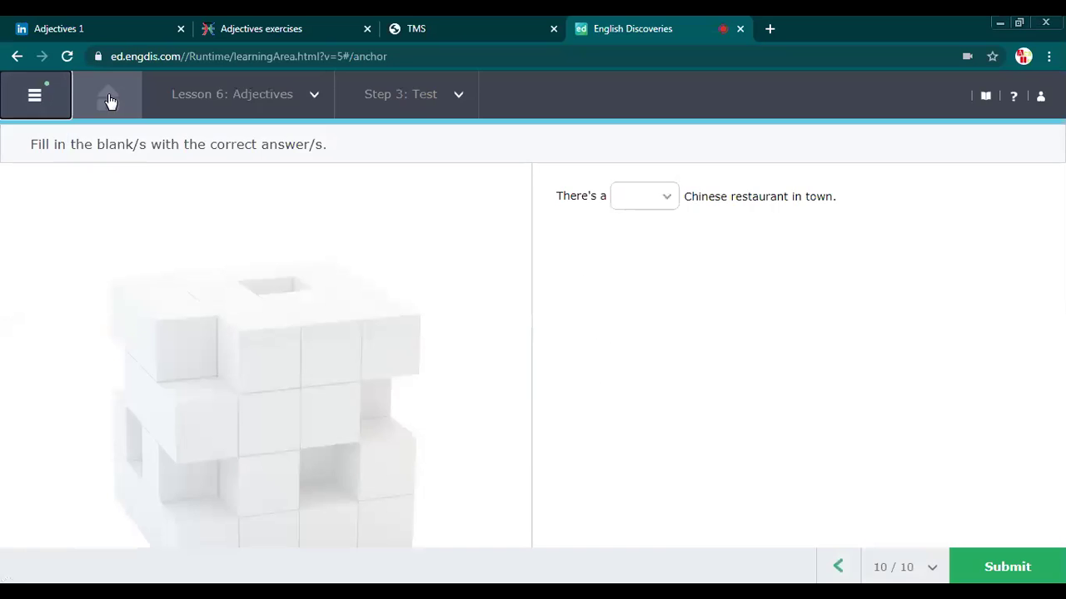
left_click(108, 95)
left_click(626, 318)
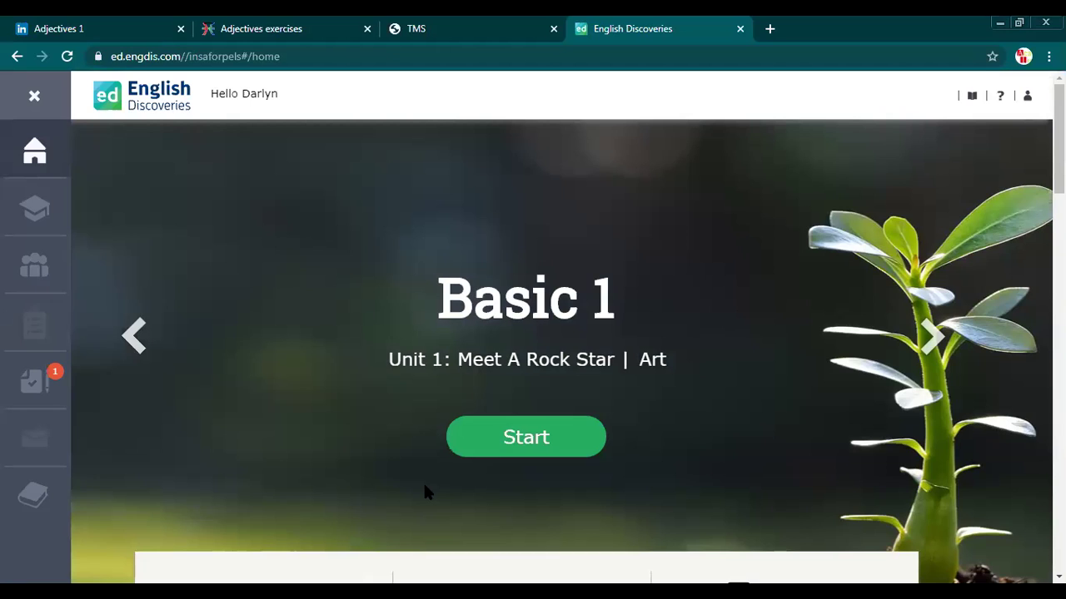
Look through the Basic 1 units, examining the lesson list of unit 6, About People, and the For Sale and On The Move units
scroll(49, 366, "down", 3)
scroll(289, 400, "down", 1)
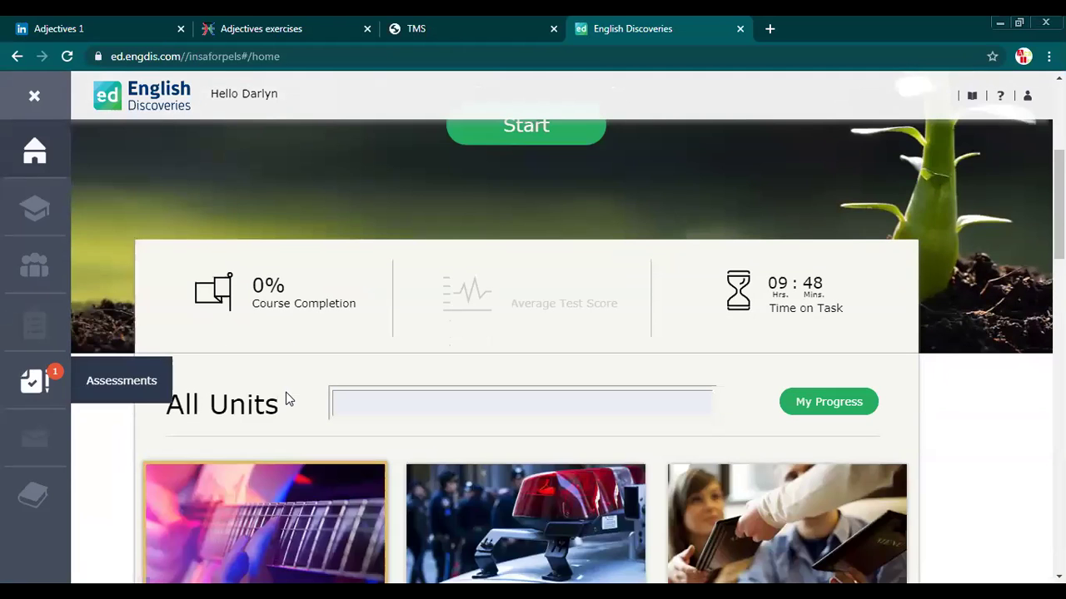
scroll(288, 402, "down", 9)
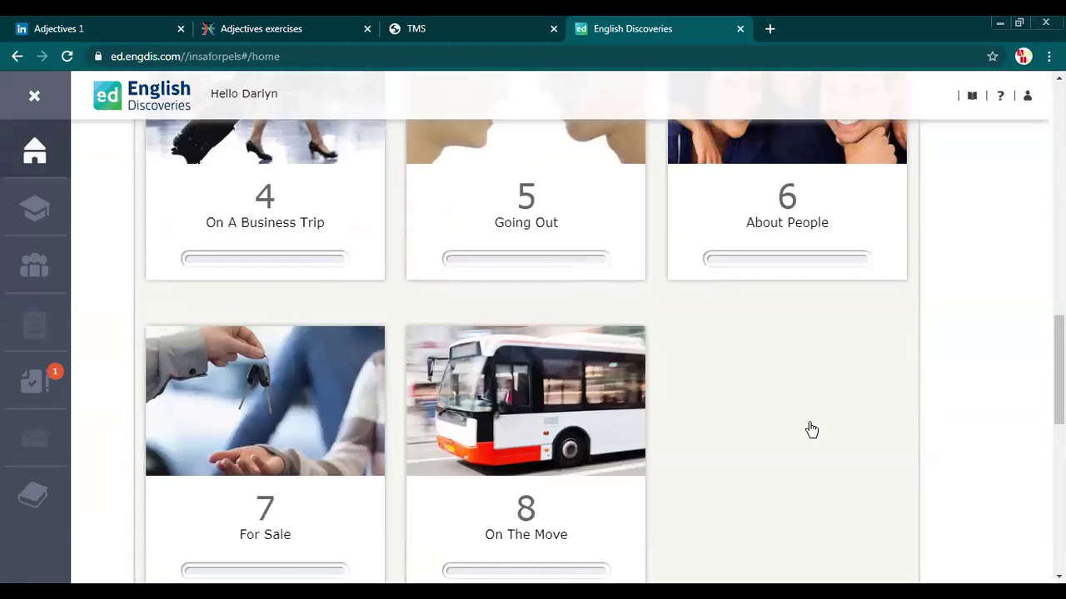
scroll(812, 430, "up", 2)
mouse_move(676, 310)
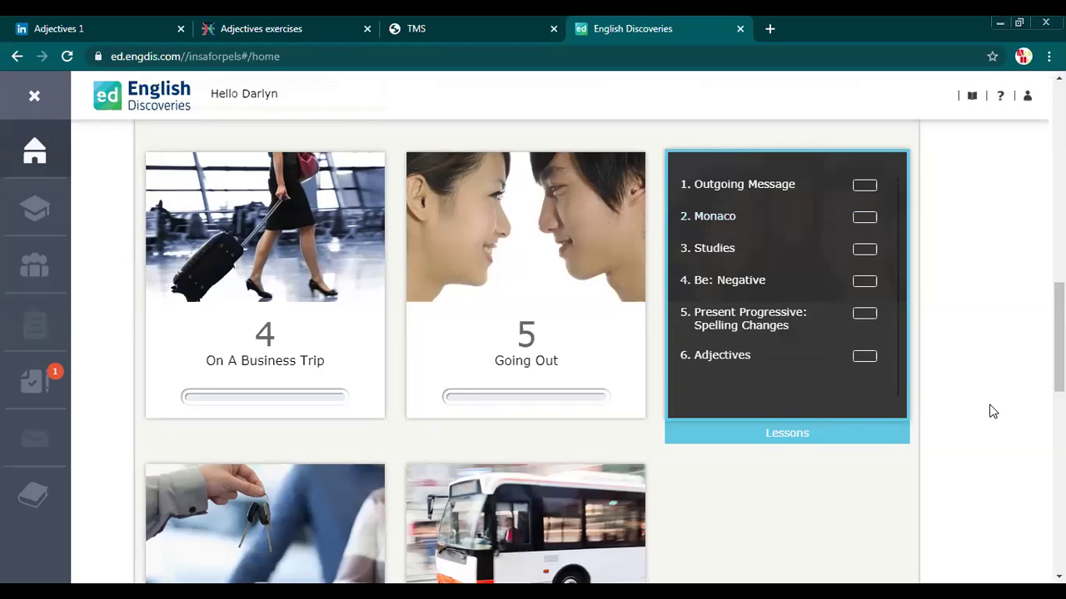
scroll(282, 290, "down", 4)
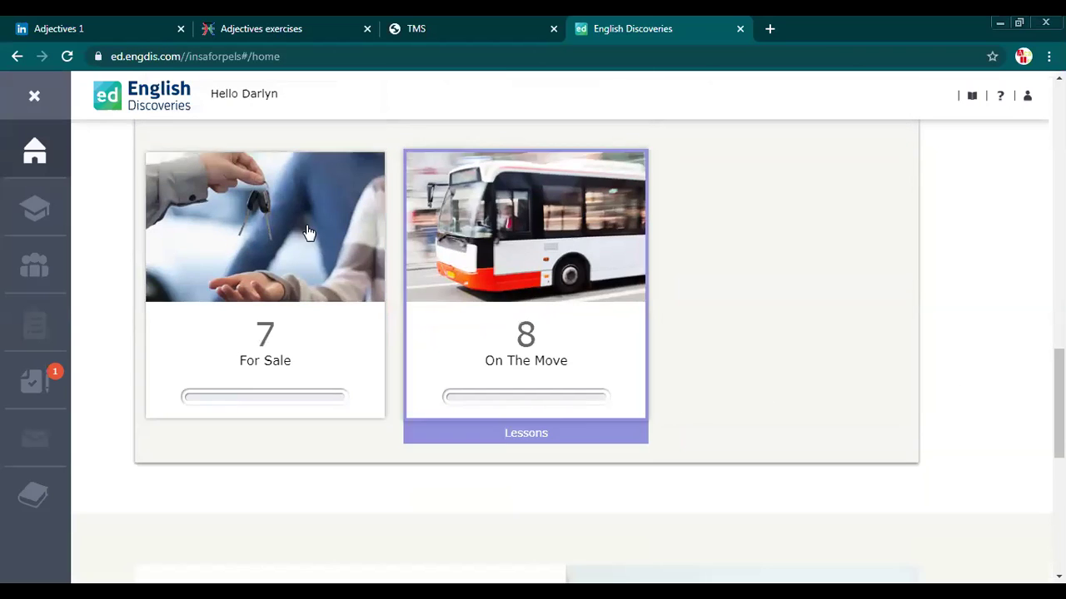
mouse_move(536, 316)
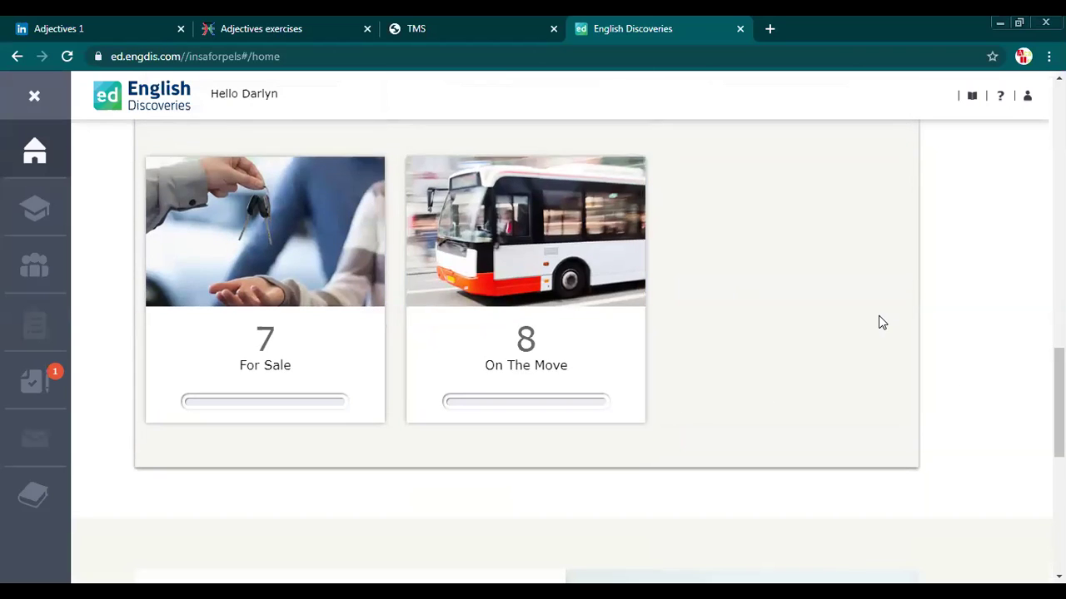
scroll(878, 322, "up", 3)
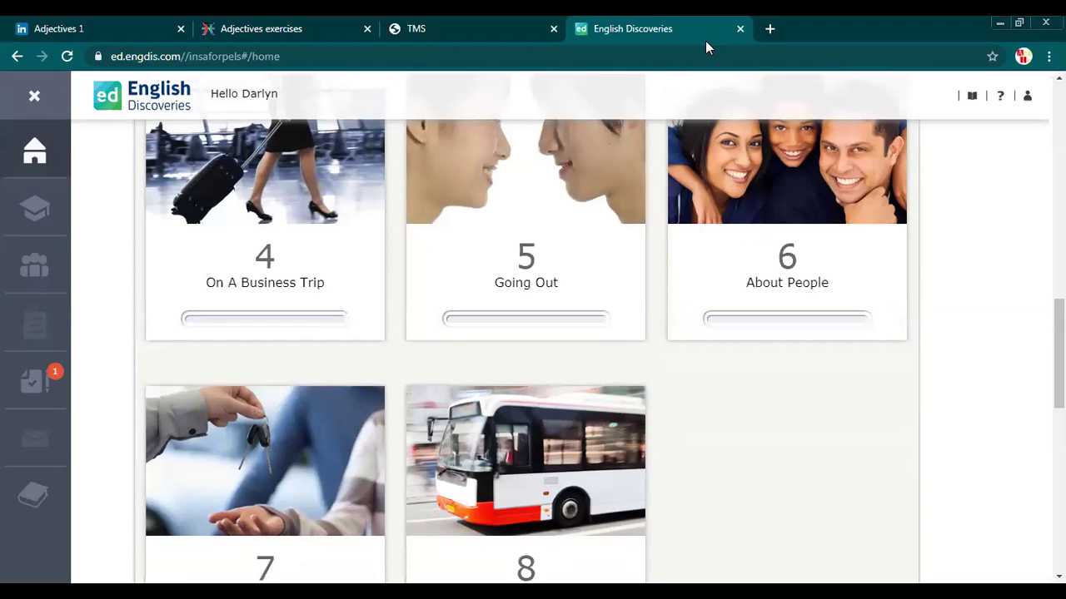
scroll(31, 266, "up", 3)
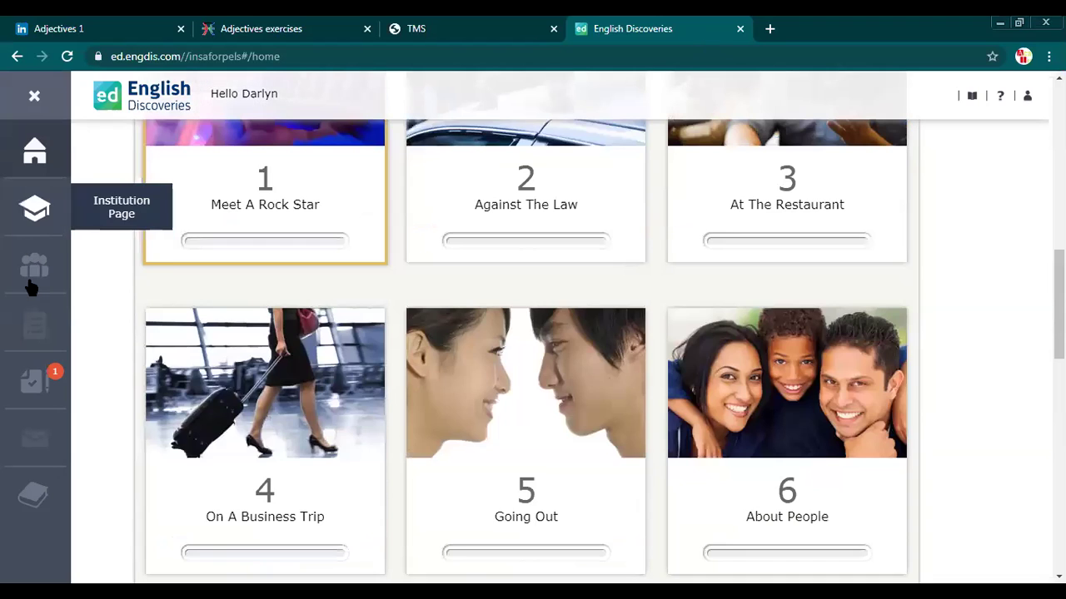